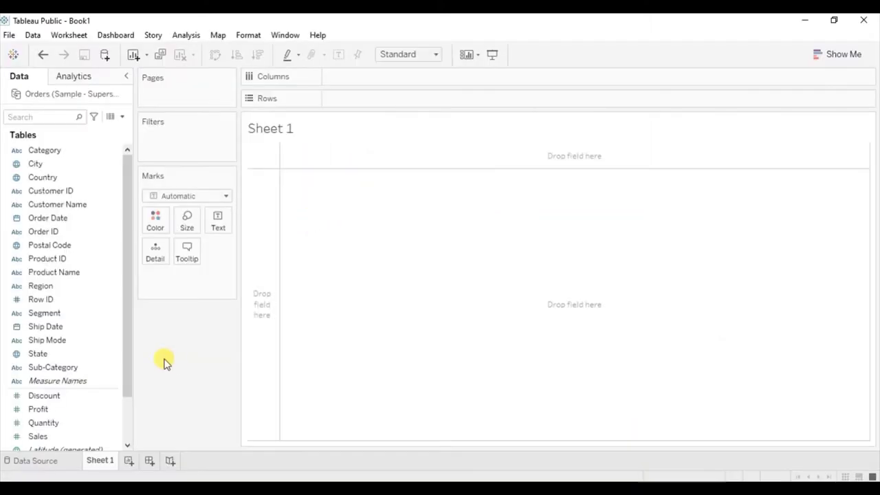
Build a horizontal bar chart of Sales by Sub-Category and fit it to the entire view.
click(99, 369)
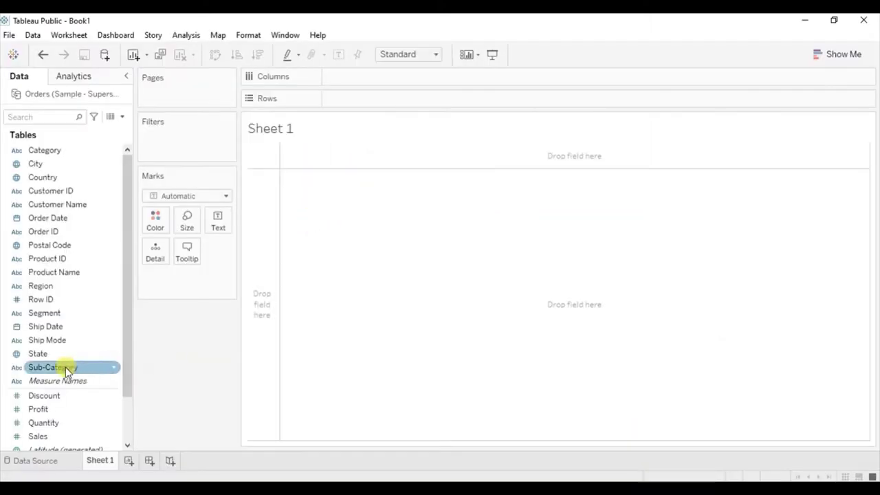
drag(67, 372, 384, 99)
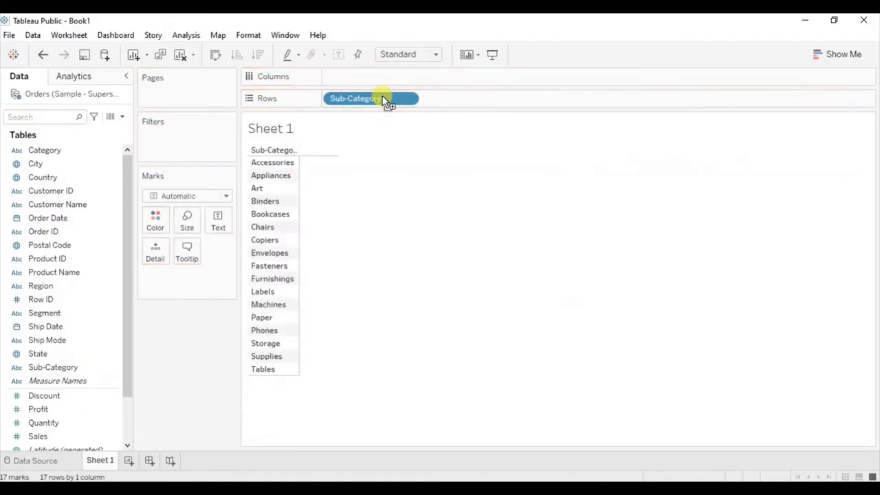
click(80, 410)
drag(55, 436, 373, 79)
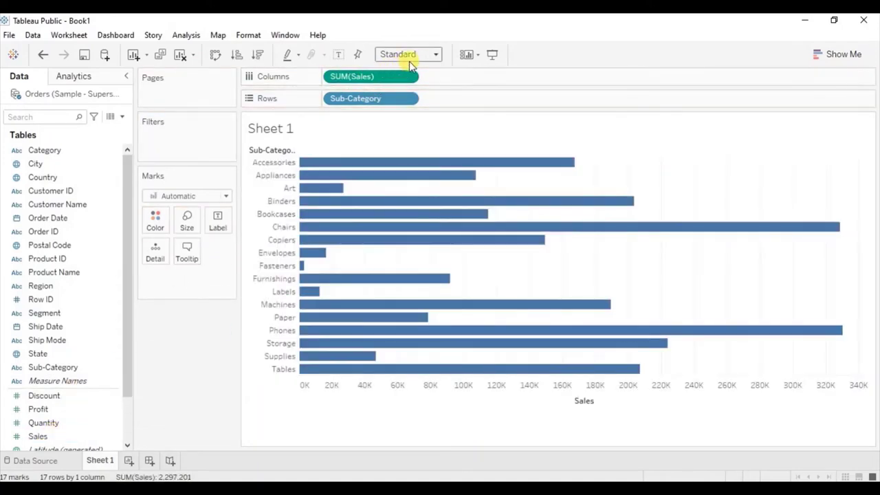
click(438, 54)
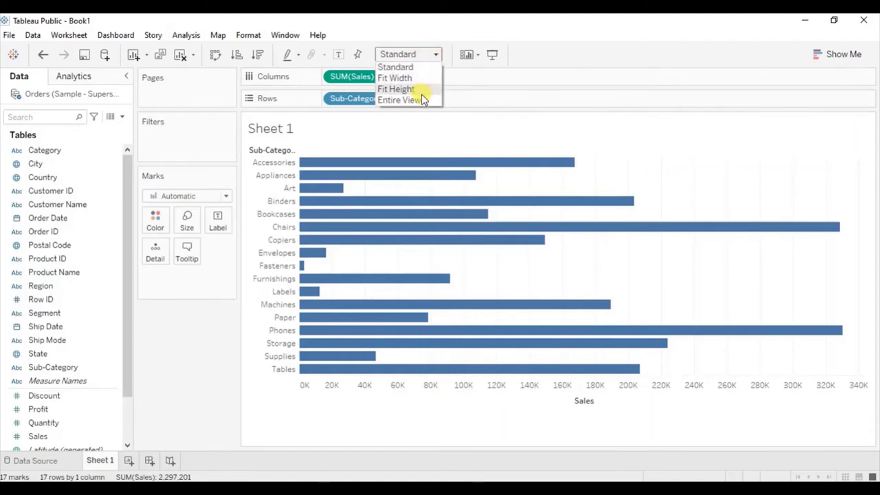
click(419, 102)
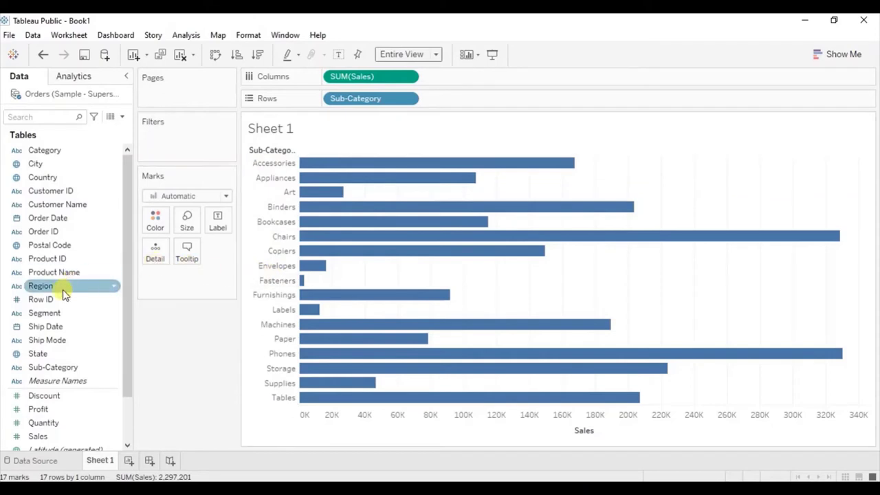
Color the bars by Region and filter Region to keep only East and West.
drag(50, 292, 155, 222)
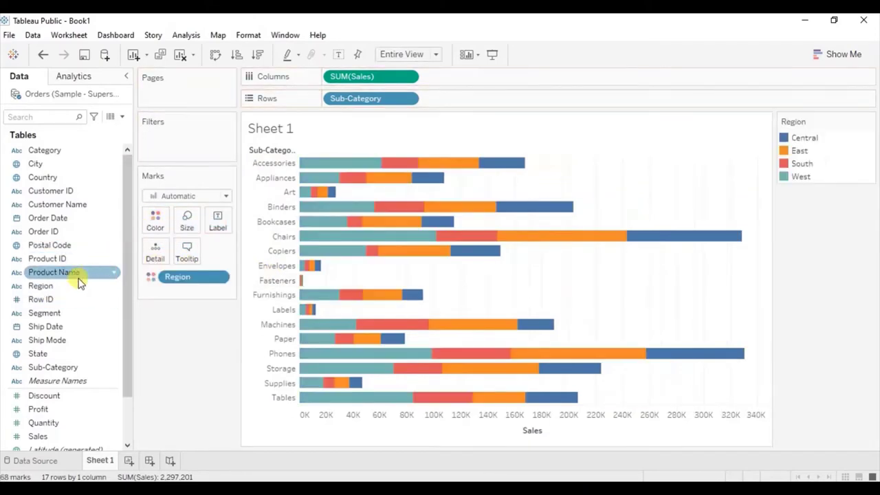
drag(64, 286, 189, 136)
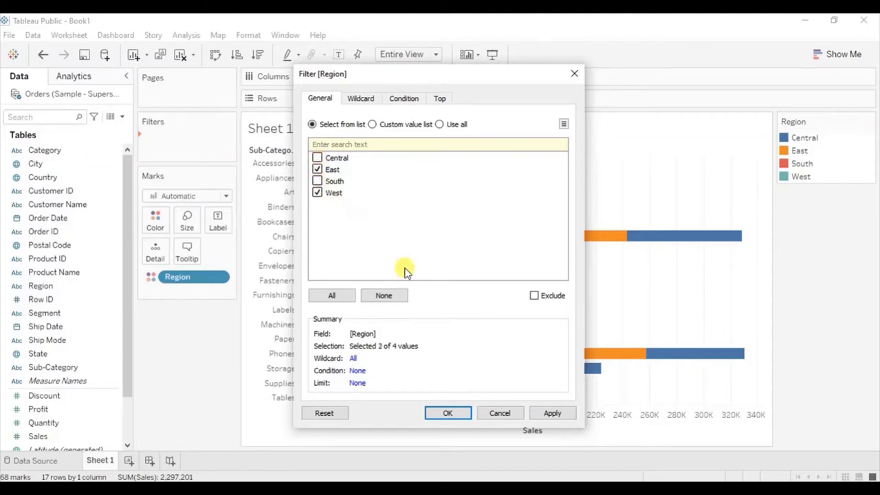
click(448, 414)
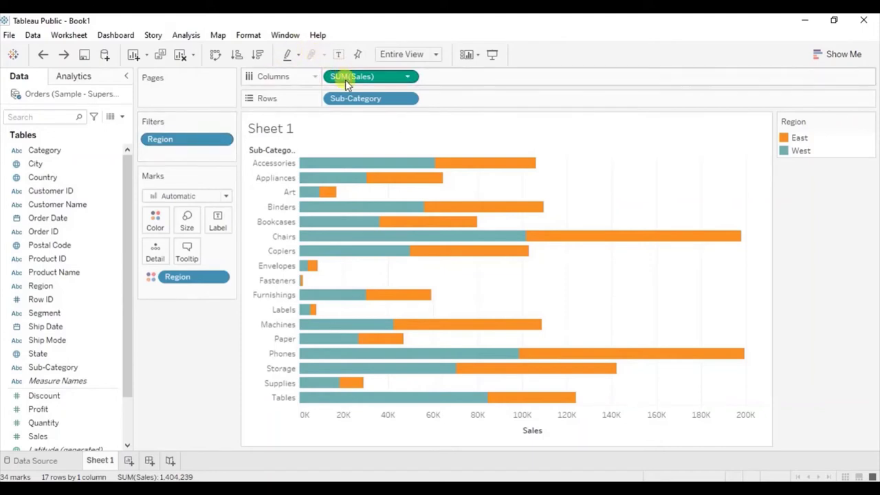
Duplicate SUM(Sales) on Columns and combine the two measures as a synchronized dual axis.
drag(348, 83, 459, 82)
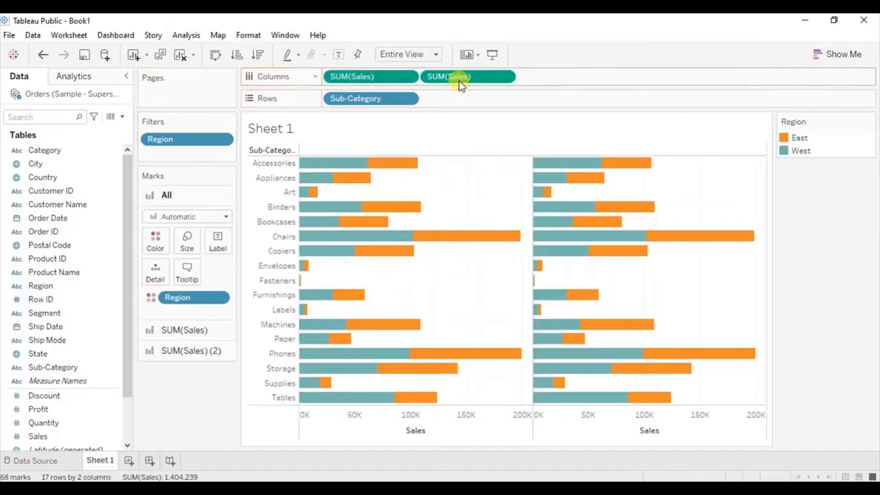
click(506, 77)
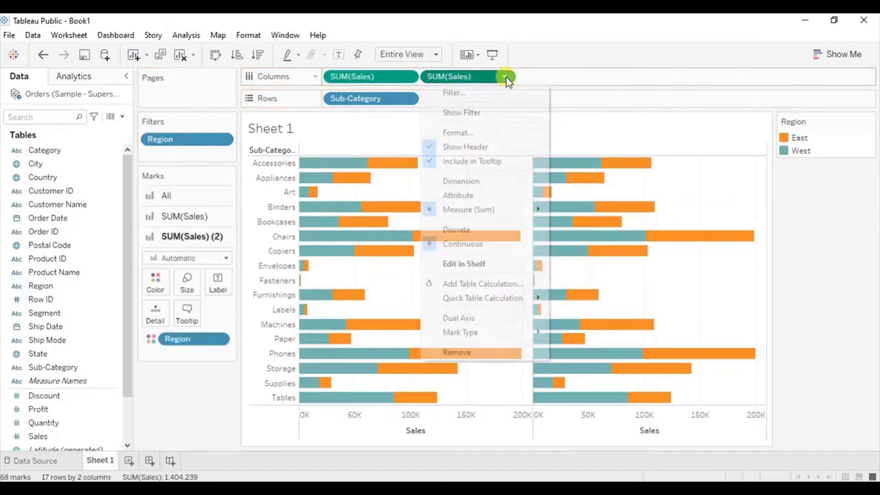
click(462, 317)
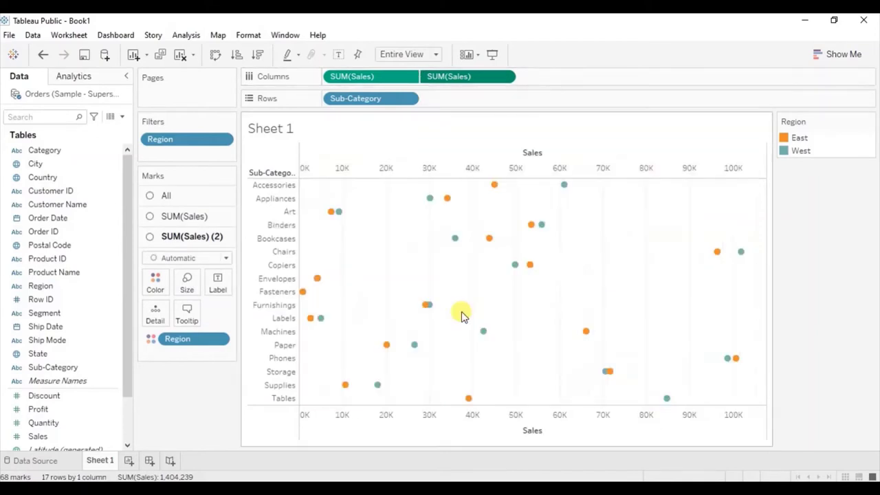
right_click(368, 430)
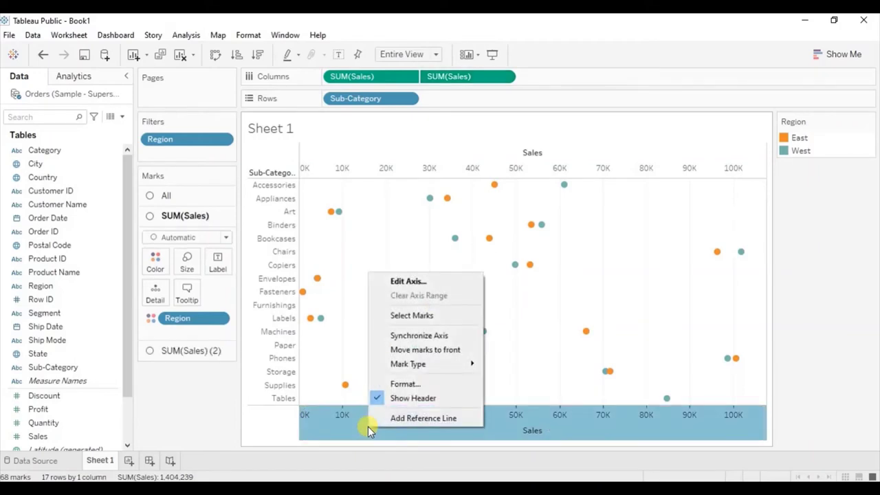
click(395, 337)
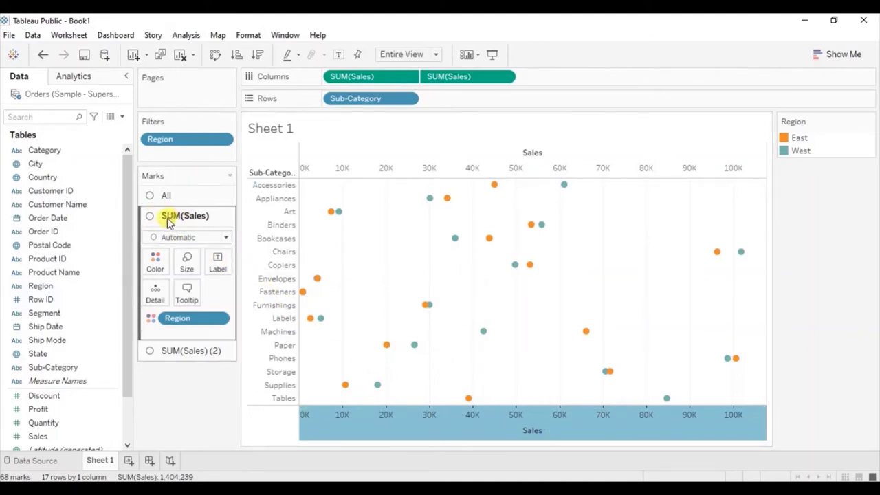
Change the second SUM(Sales) marks to Line and assign Region to Path so lines connect each sub-category's regions.
click(161, 289)
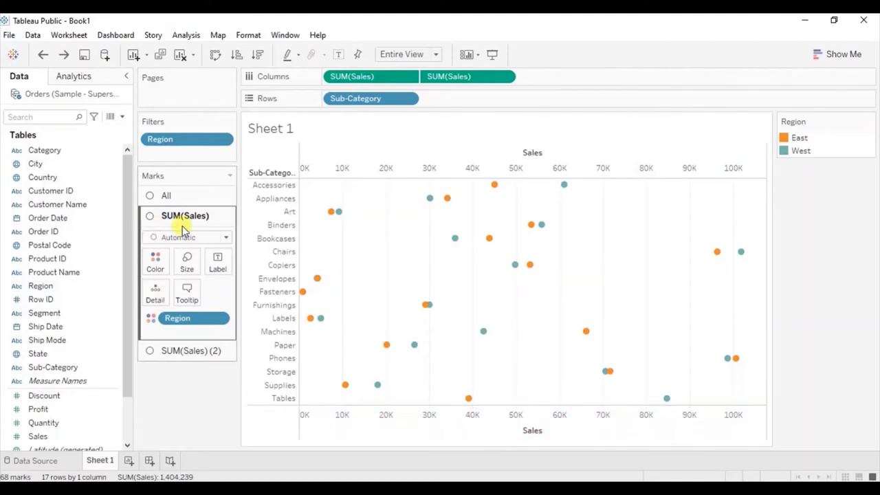
click(183, 351)
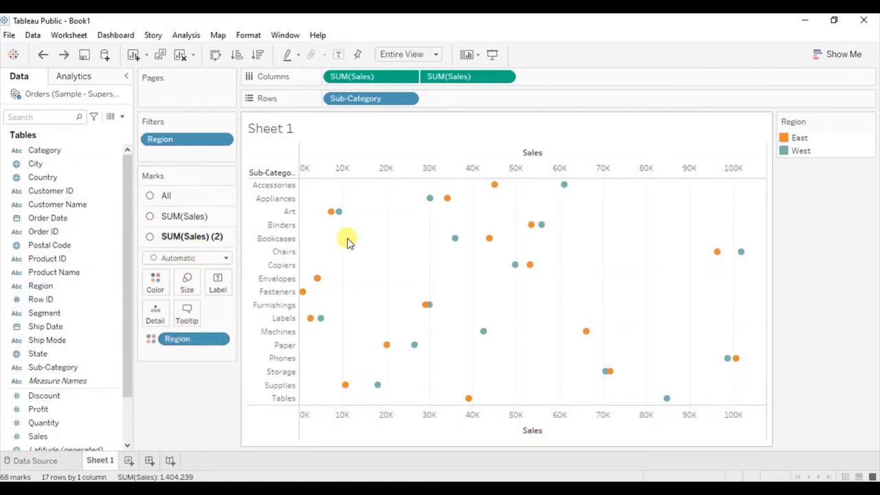
mouse_move(440, 205)
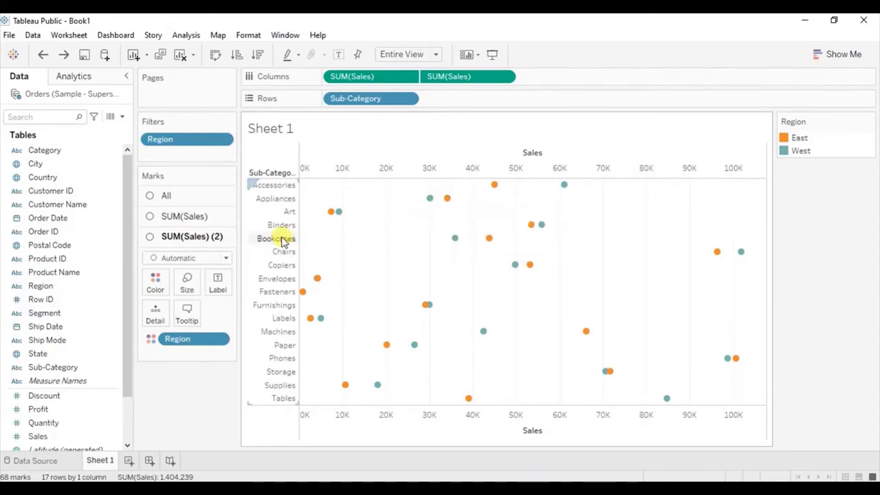
click(180, 259)
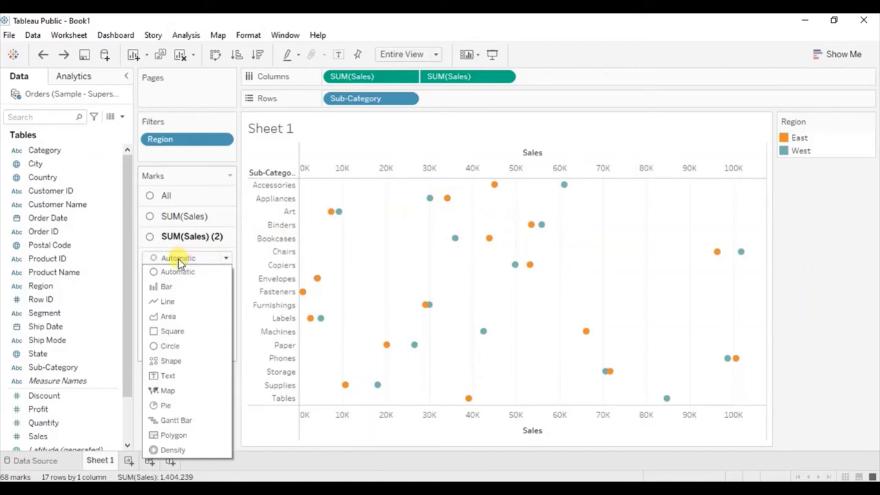
click(175, 301)
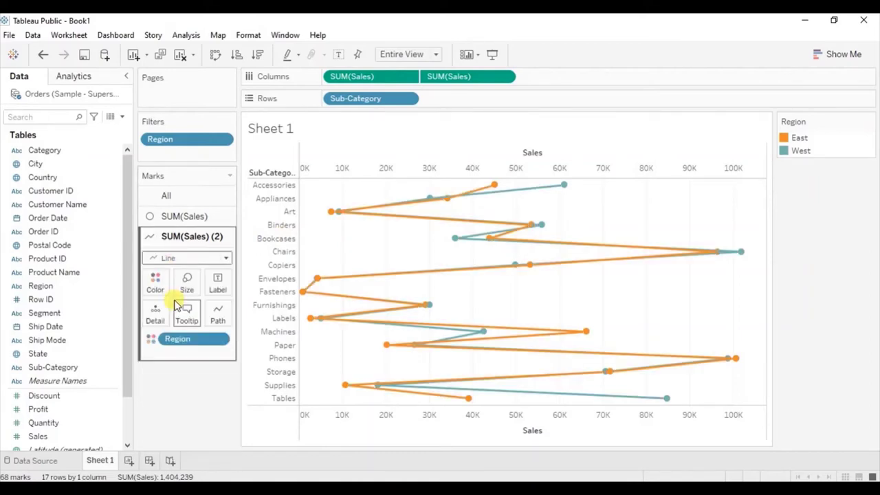
mouse_move(490, 196)
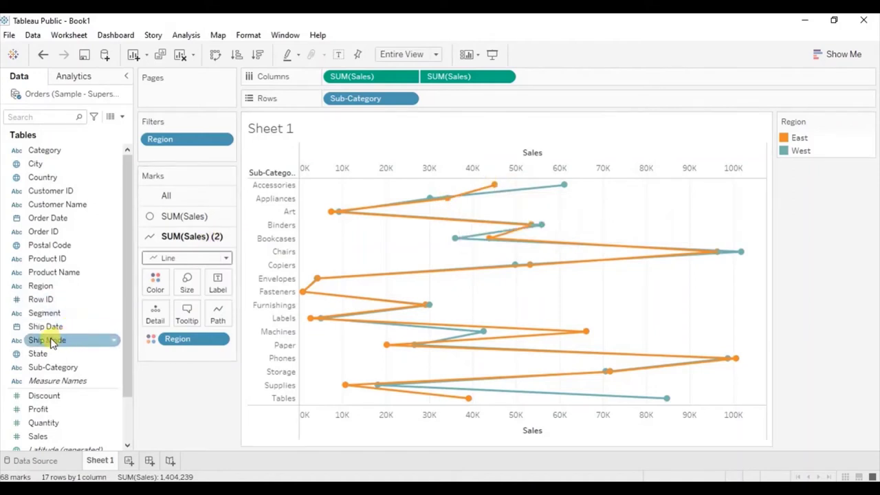
drag(40, 286, 168, 411)
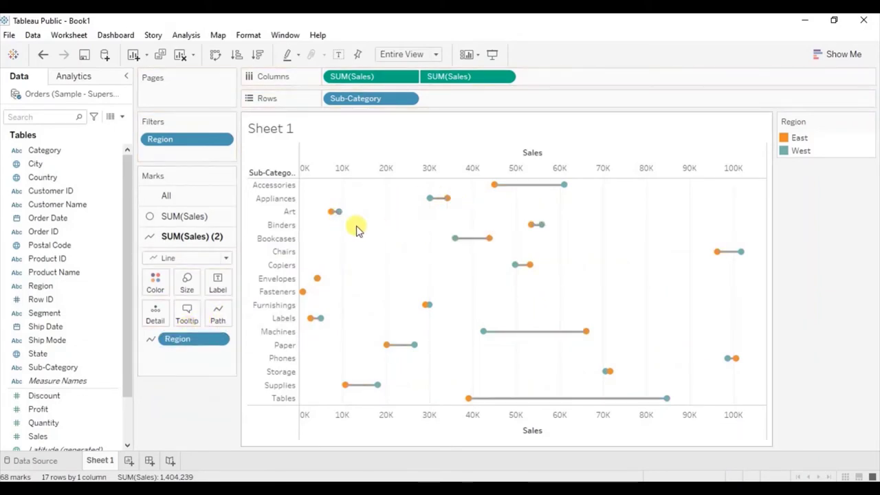
Slightly enlarge the circle marks of the first SUM(Sales) measure.
click(189, 222)
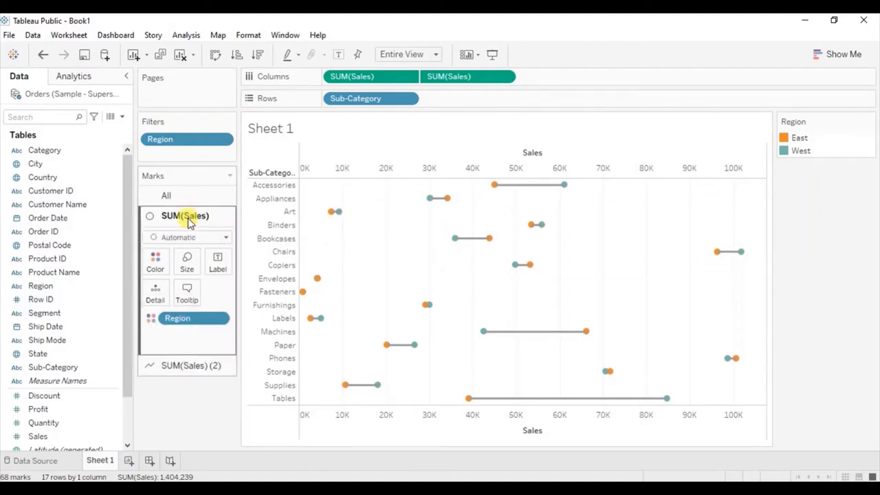
click(187, 265)
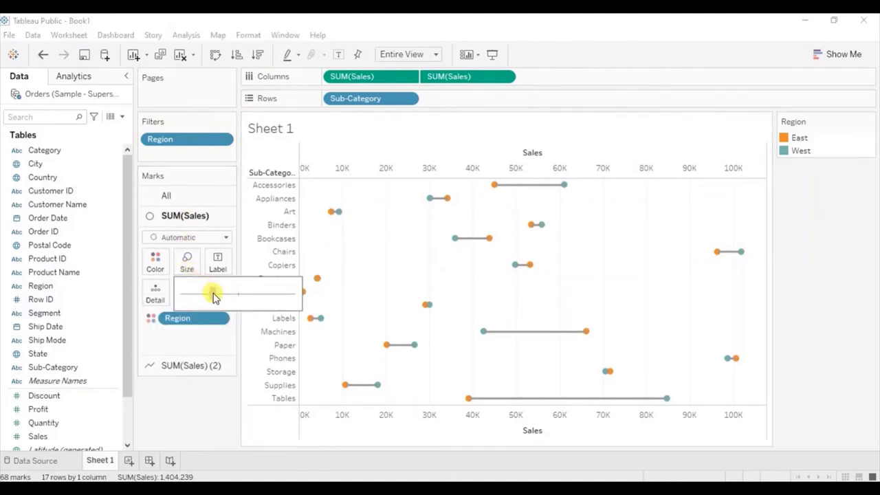
drag(218, 295, 219, 295)
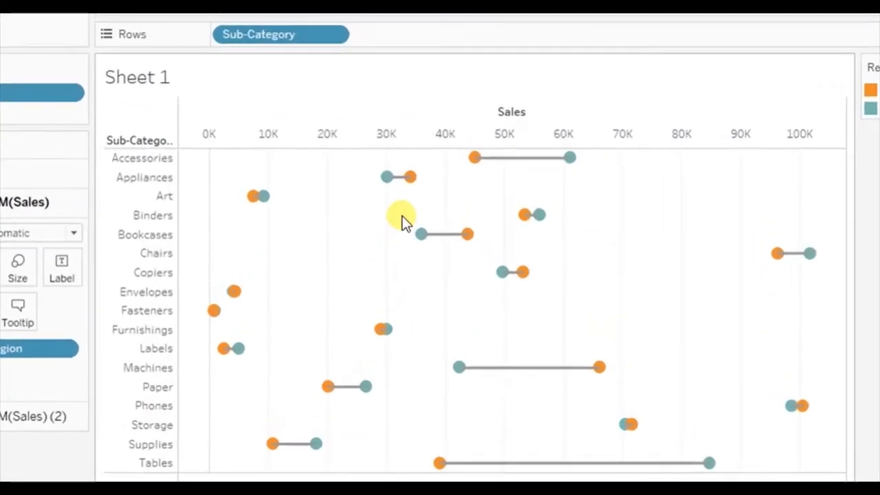
Move the line marks of the second Sales axis to the back, behind the circles.
mouse_move(447, 201)
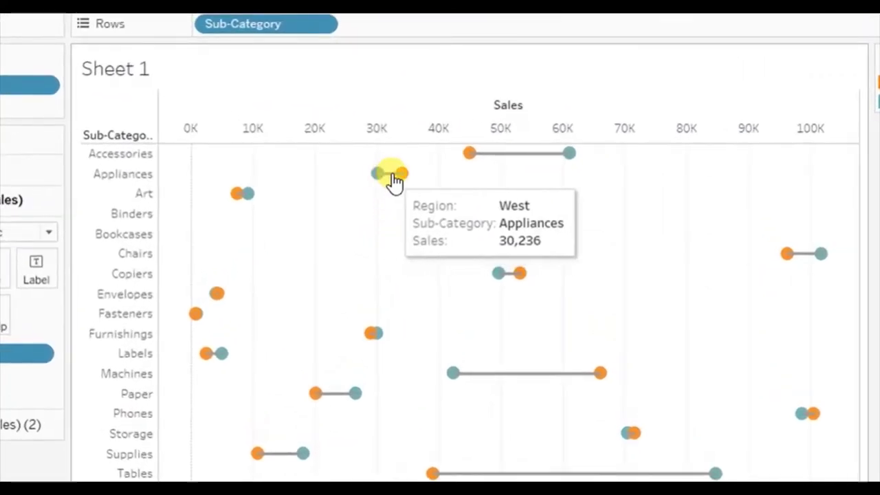
mouse_move(416, 235)
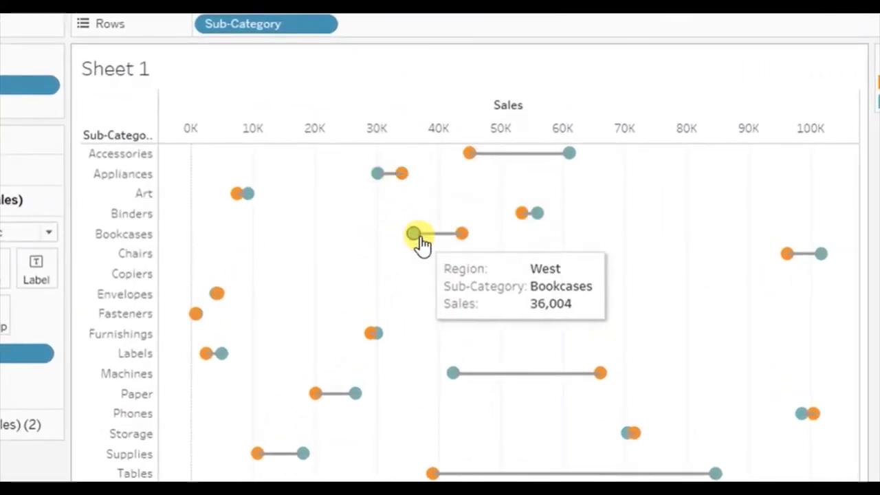
mouse_move(418, 163)
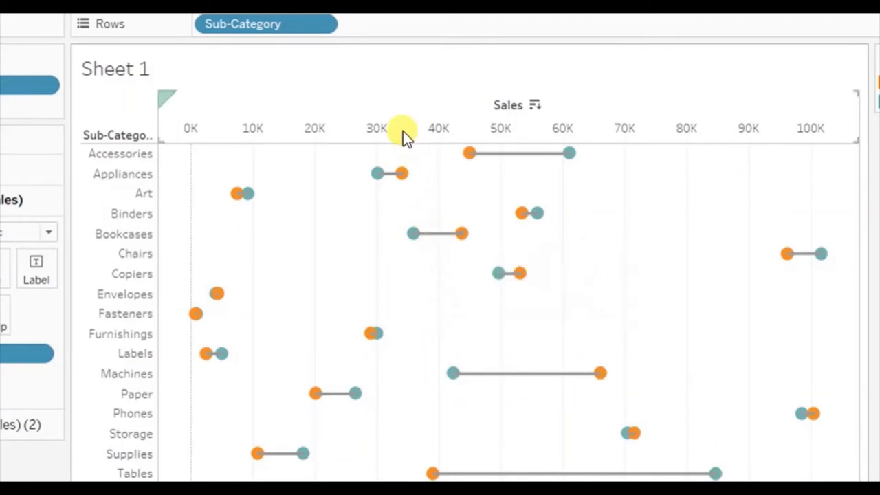
right_click(403, 131)
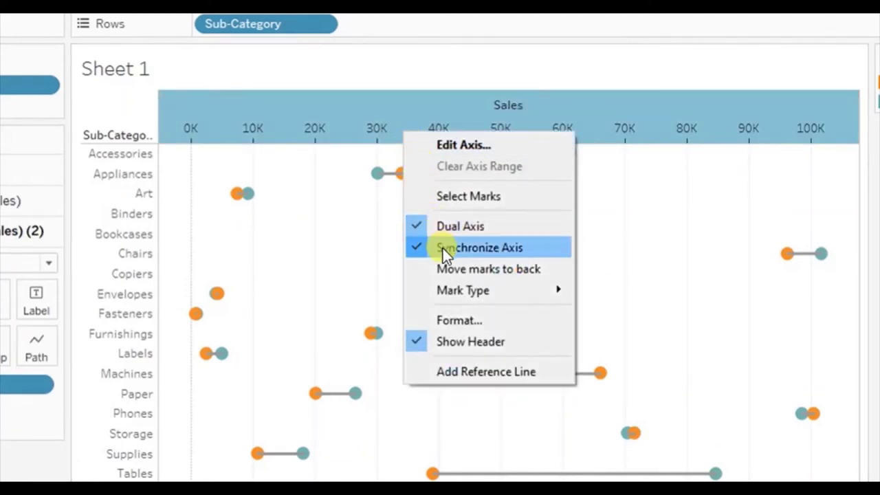
click(477, 270)
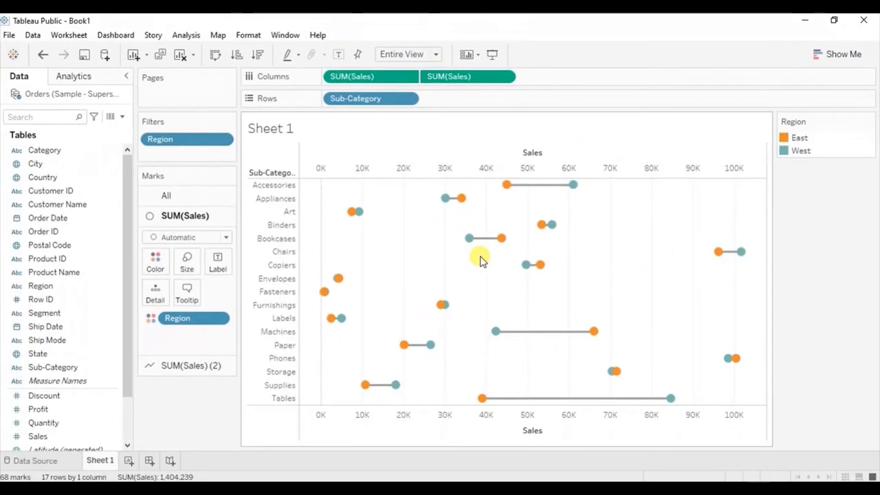
Examine the East and West sales values of the Bookcases, Accessories and Tables sub-categories in the chart.
mouse_move(469, 240)
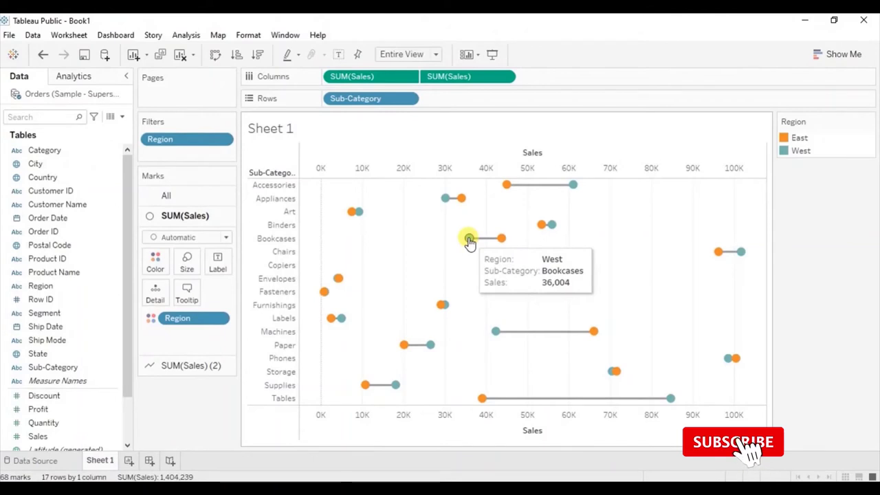
mouse_move(502, 241)
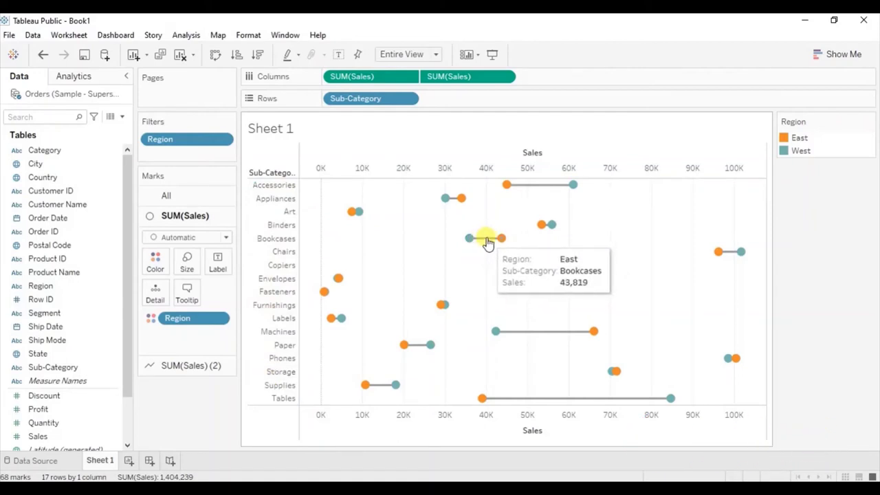
mouse_move(506, 187)
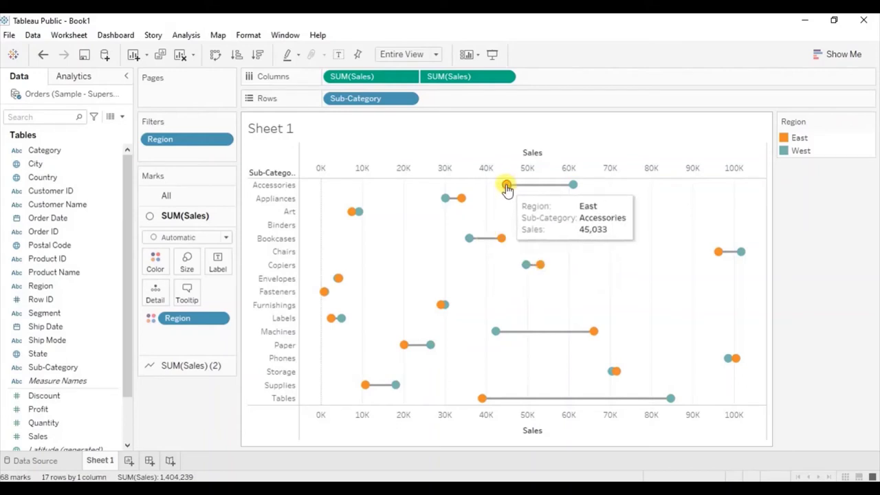
mouse_move(573, 188)
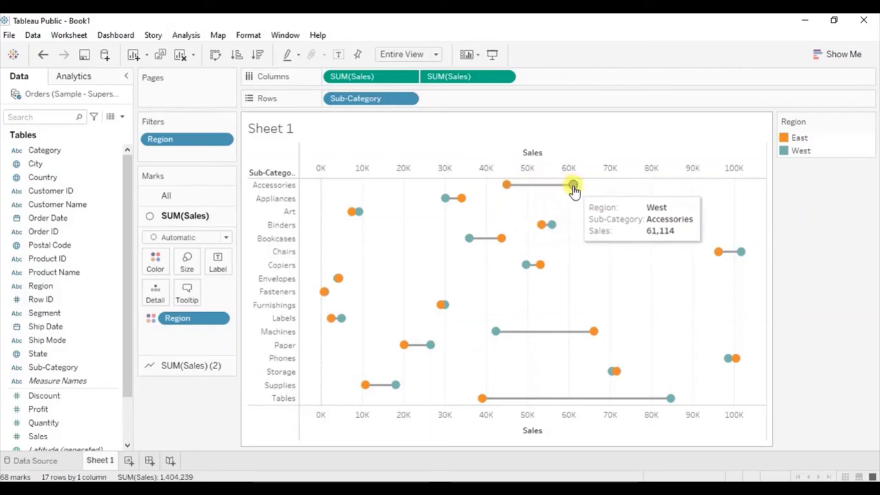
mouse_move(537, 193)
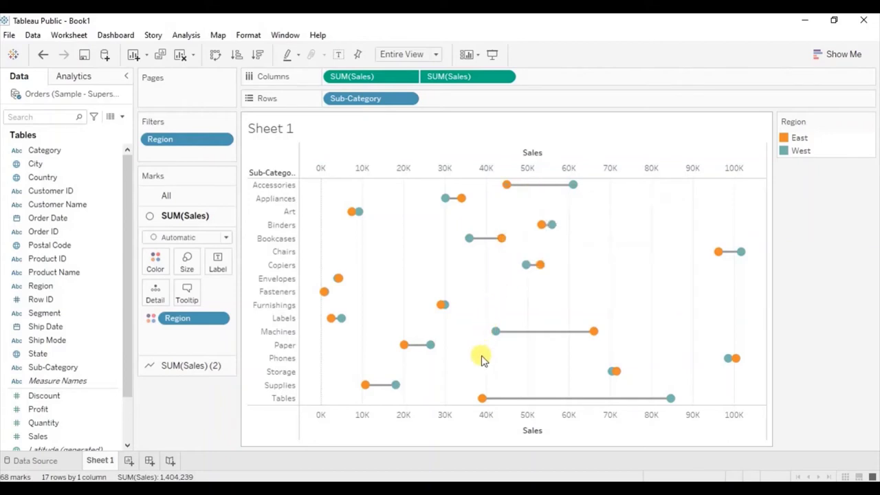
mouse_move(482, 399)
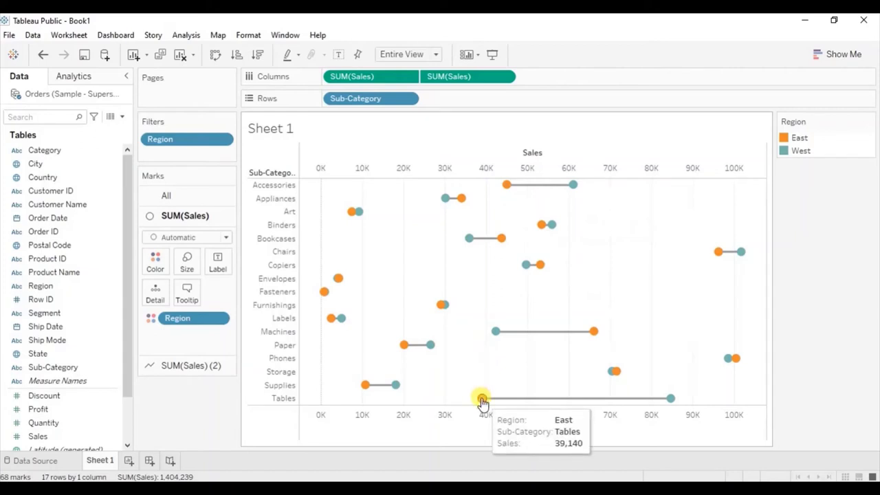
mouse_move(671, 401)
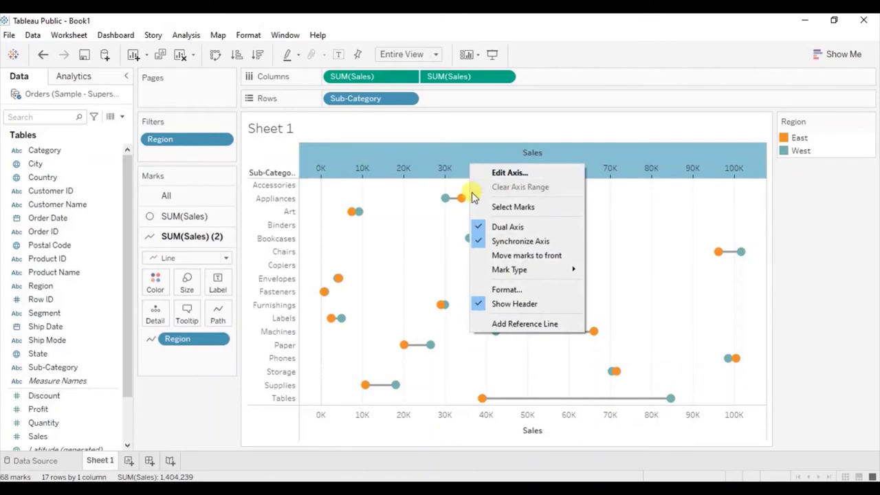
Hide the header of the upper Sales axis and the Sub-Category field label for rows.
click(500, 304)
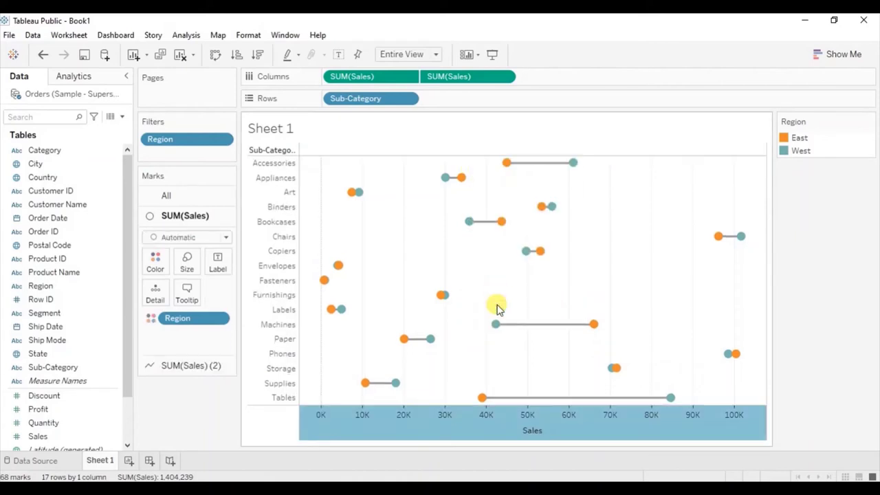
right_click(267, 154)
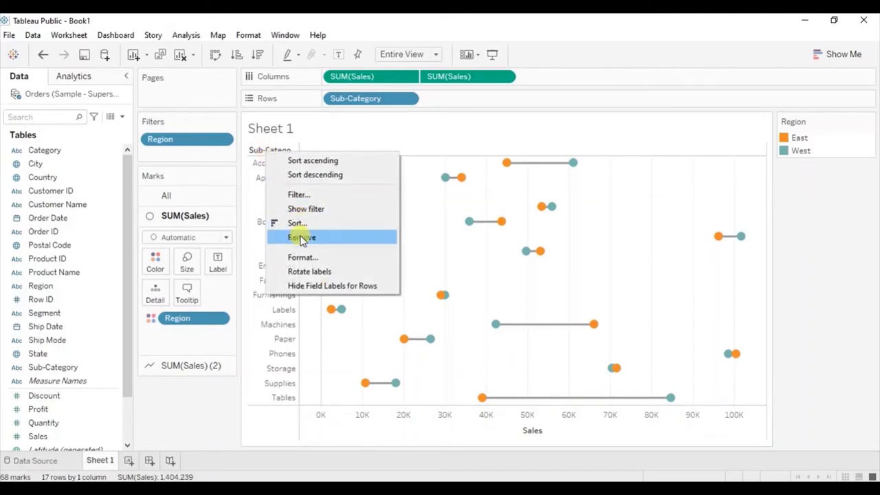
click(323, 286)
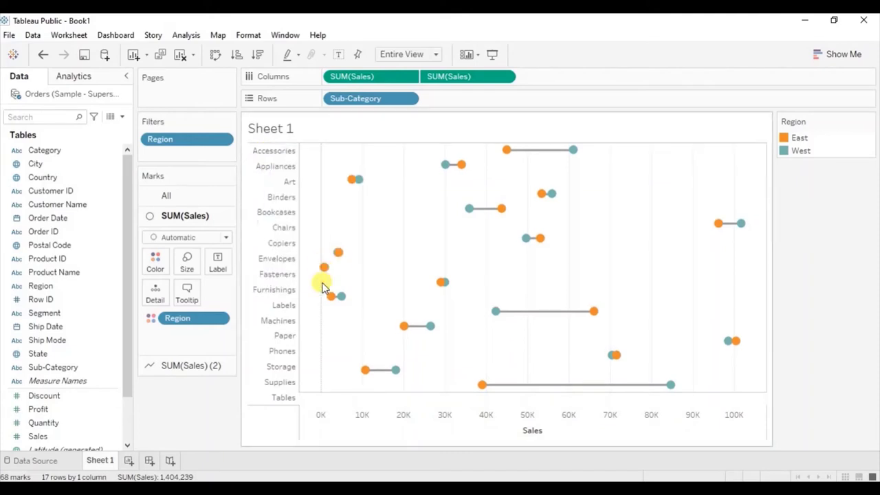
Set the sheet's row divider and column divider pane borders to None.
right_click(391, 235)
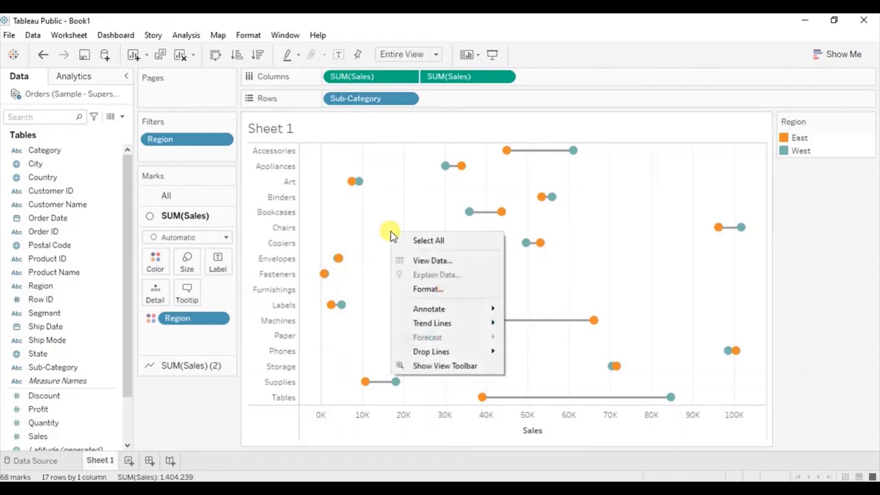
click(419, 289)
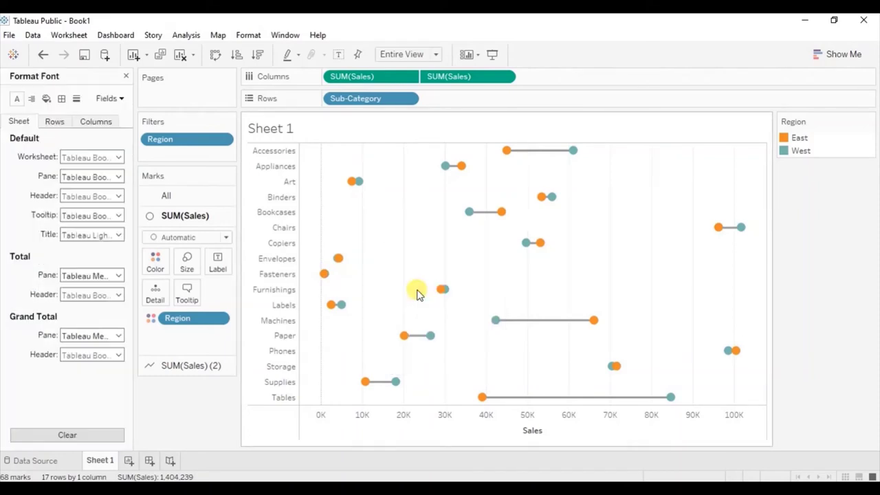
click(62, 99)
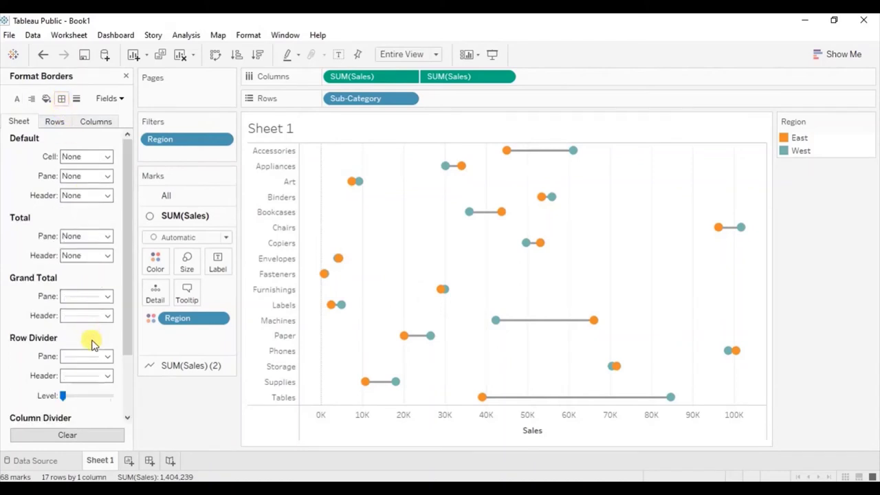
click(87, 356)
click(89, 175)
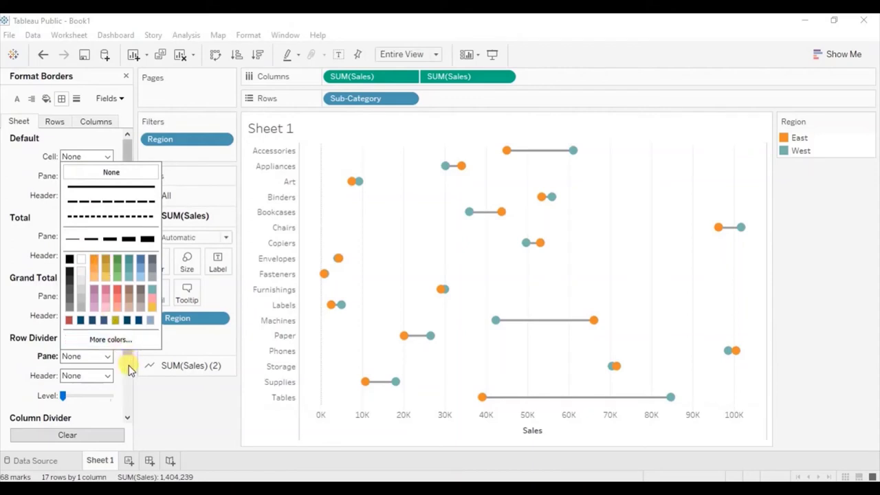
scroll(120, 368, down, 2)
click(83, 361)
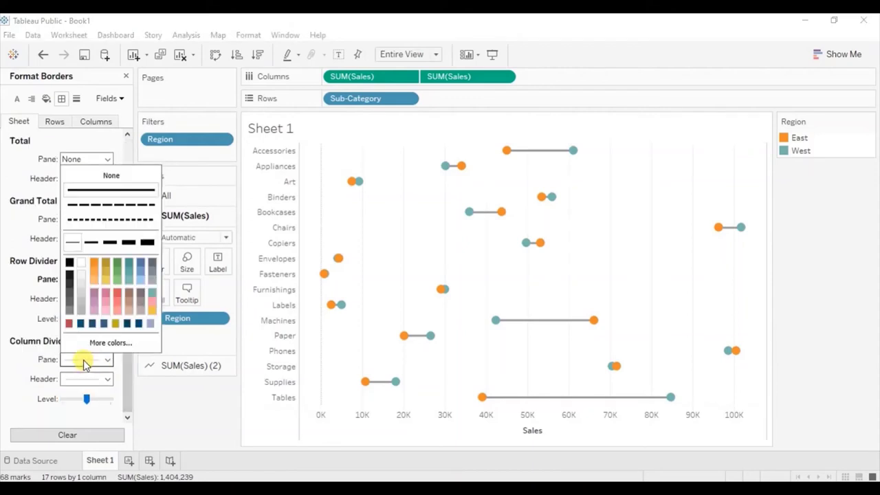
click(90, 176)
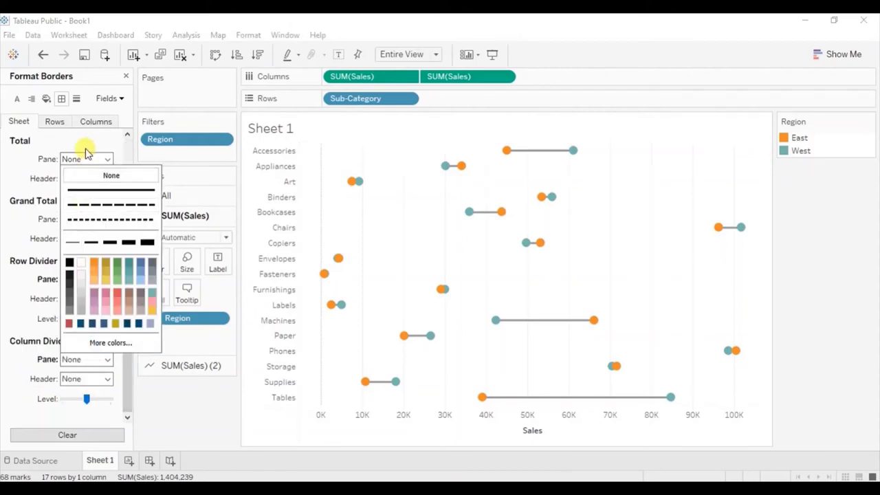
Set the grid lines and zero lines for columns to None.
click(77, 100)
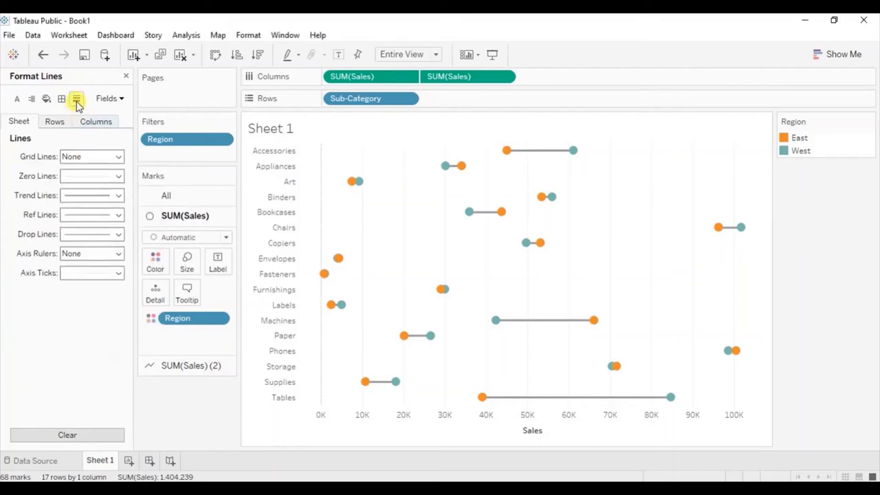
click(57, 124)
click(93, 126)
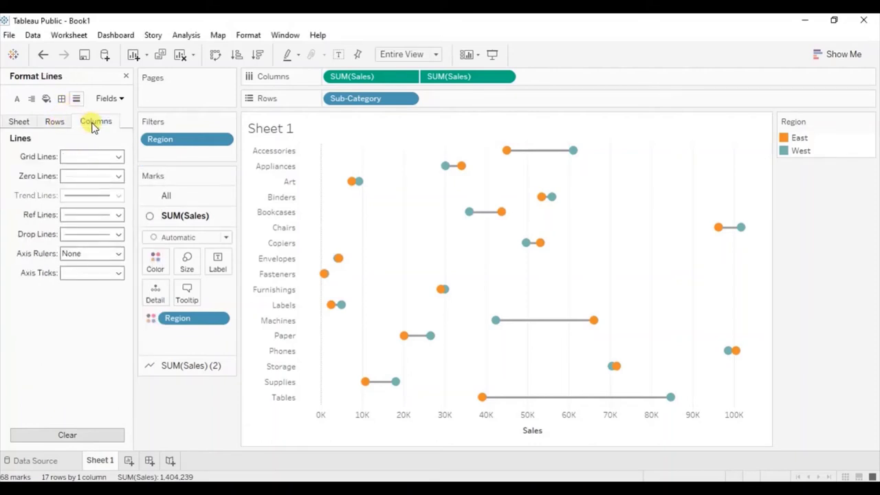
click(80, 158)
click(68, 174)
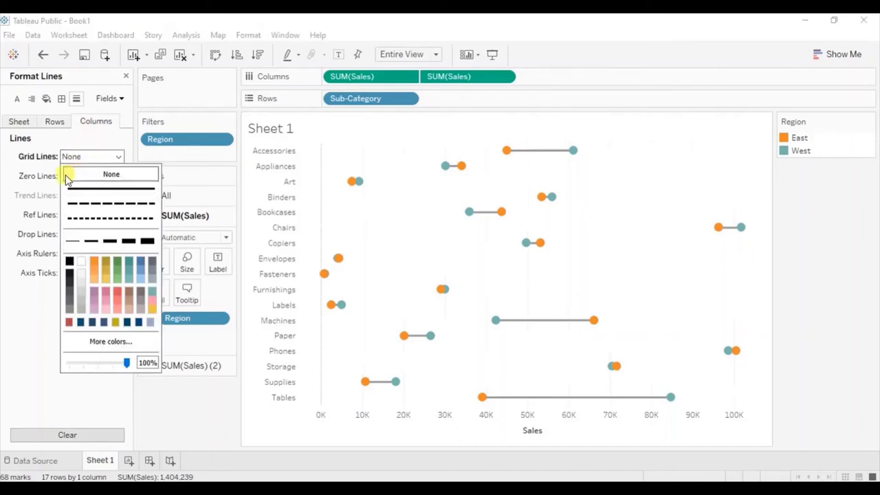
click(77, 179)
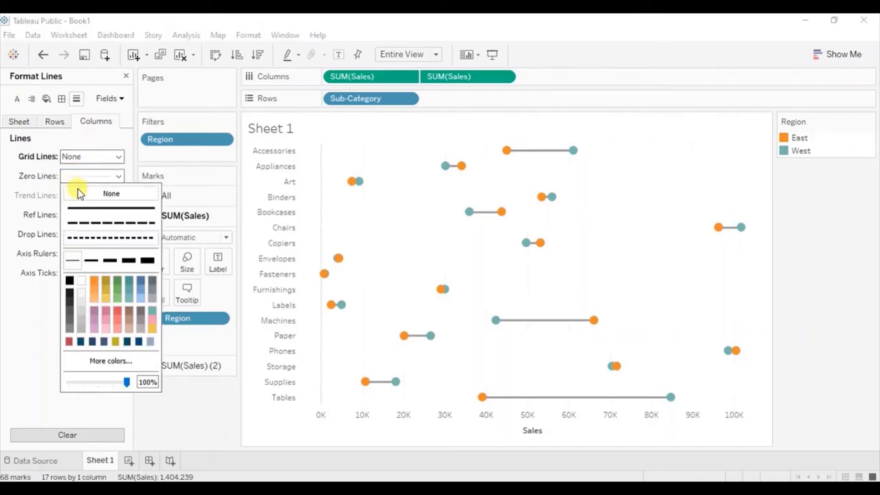
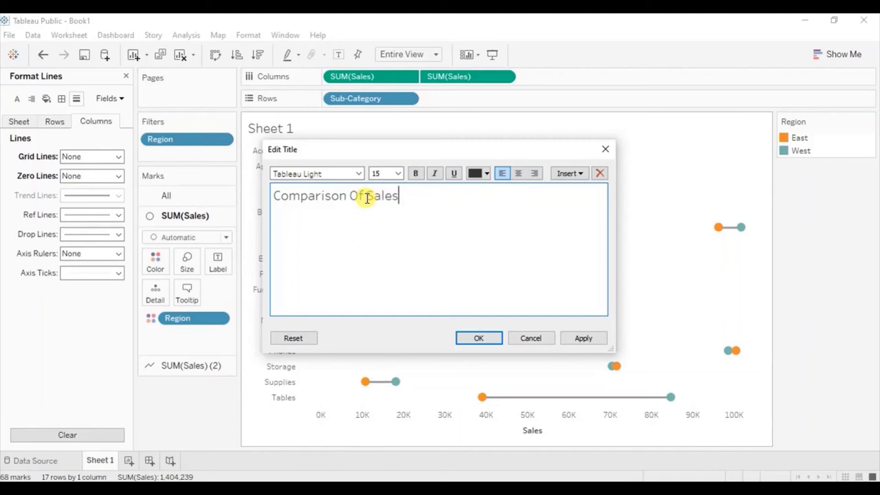
Complete the sheet title text as "Comparison Of Sales Between East & West Region".
text(Between)
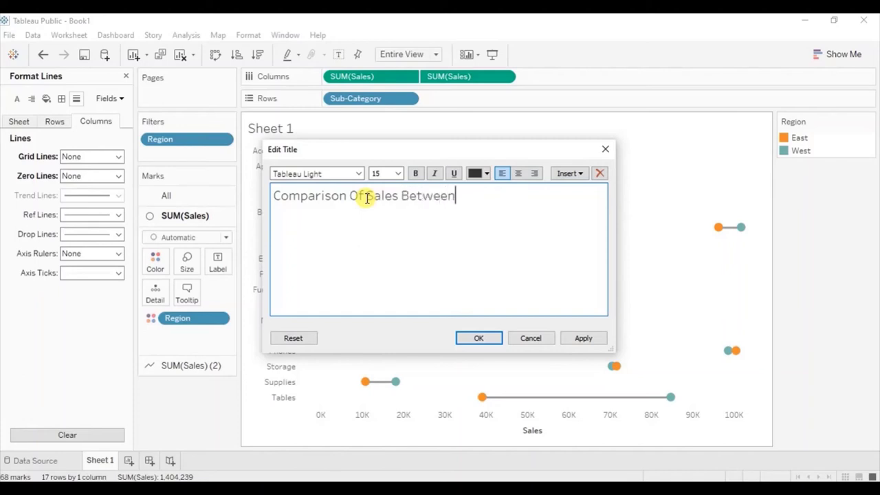
text( East & West Reg)
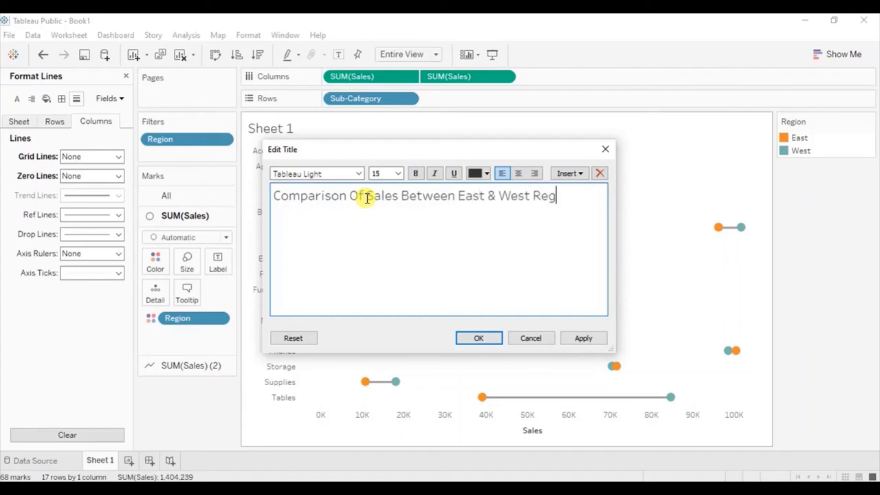
text(ion)
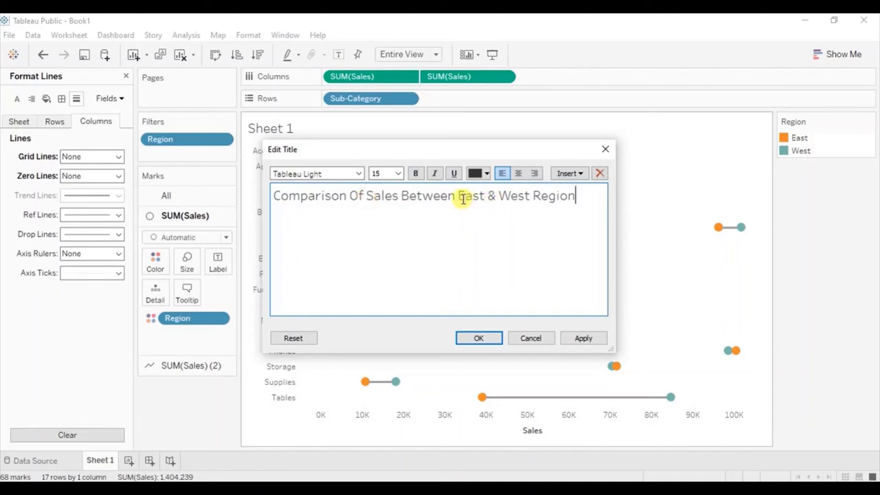
Colour the word East in the title with the legend's East orange (#f28e2b) and make it bold.
drag(458, 196, 487, 196)
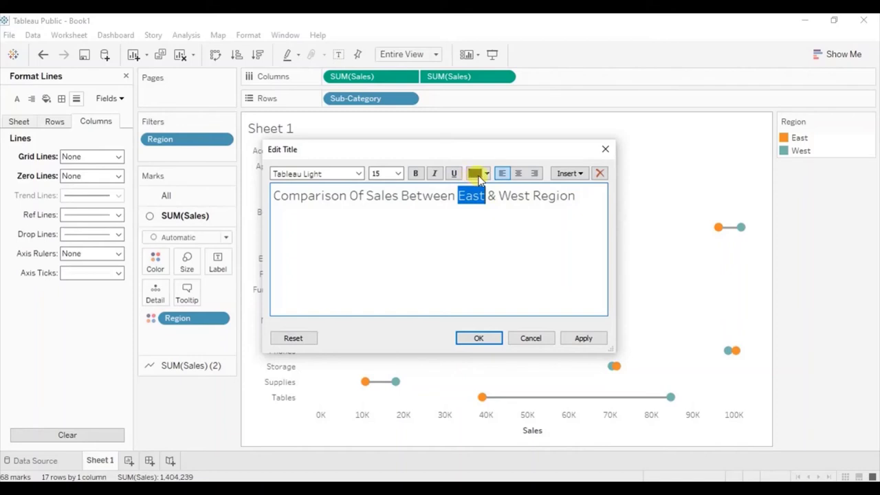
click(474, 175)
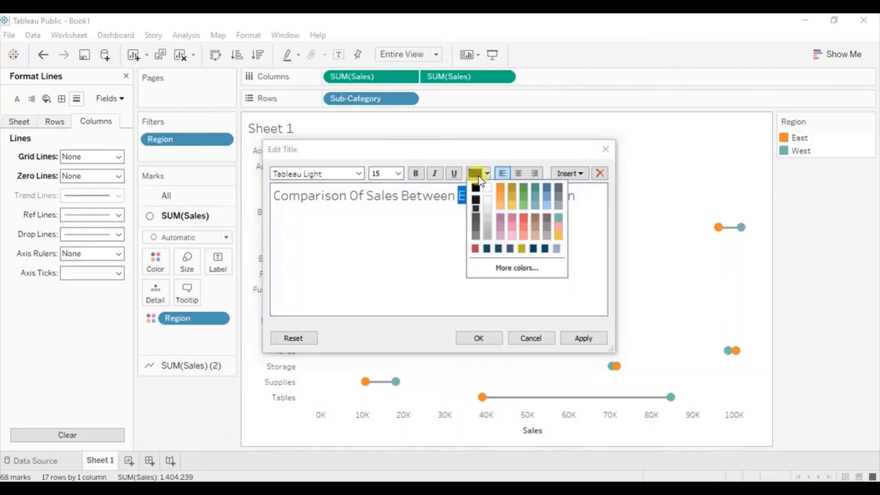
click(501, 270)
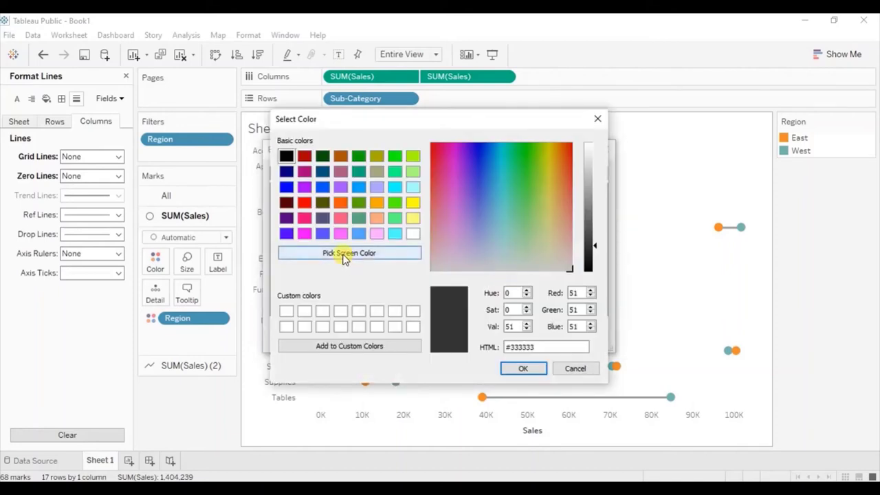
click(345, 258)
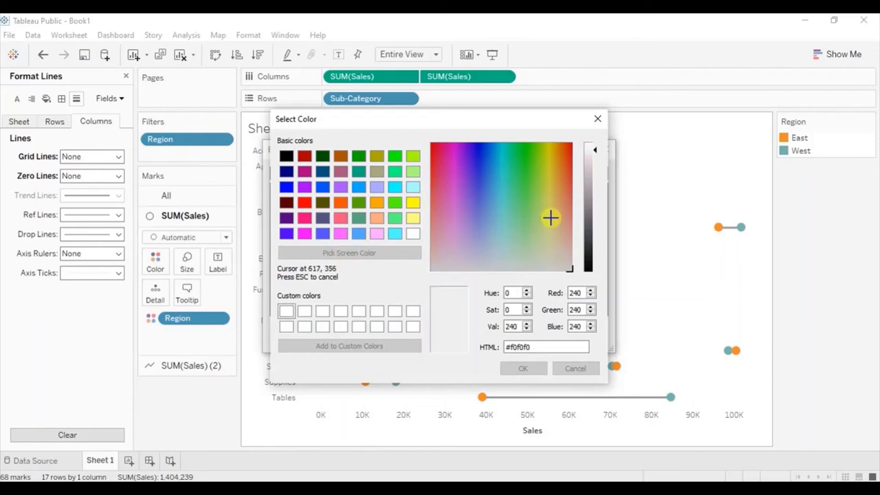
click(786, 139)
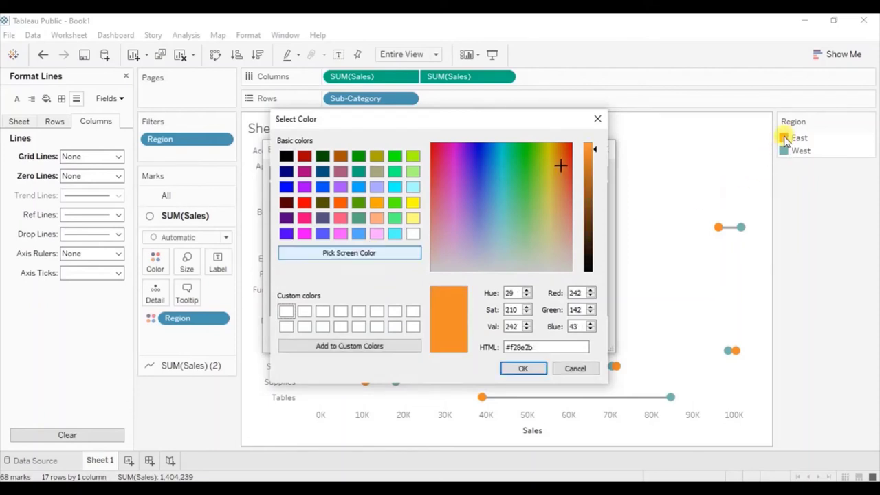
click(524, 370)
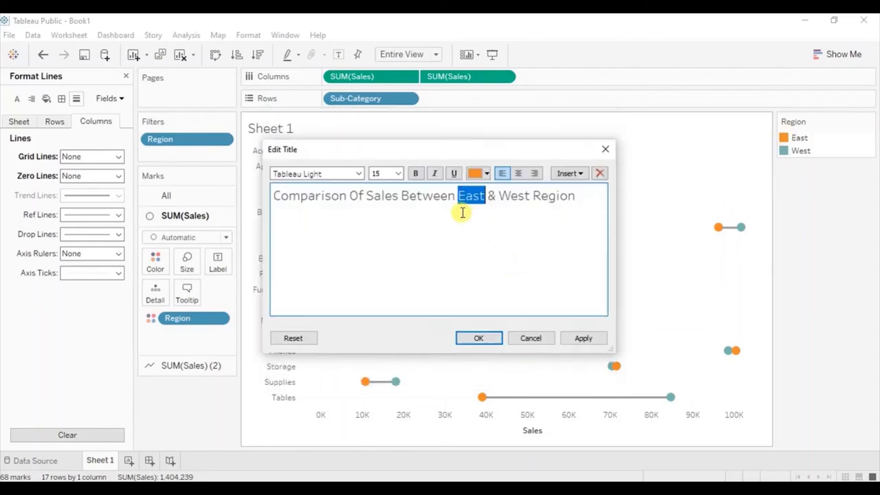
click(418, 179)
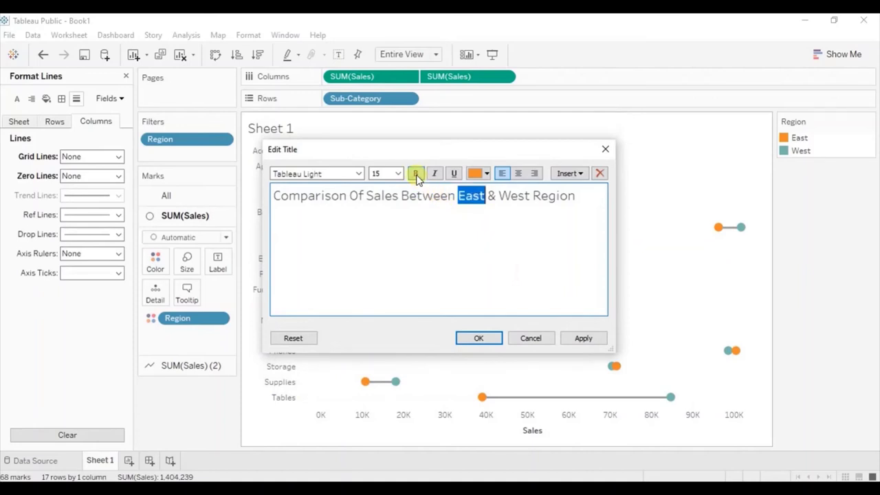
Colour the word West in the title with the legend's West teal (#76b7b2), make it bold and apply the title.
click(507, 210)
drag(500, 196, 528, 196)
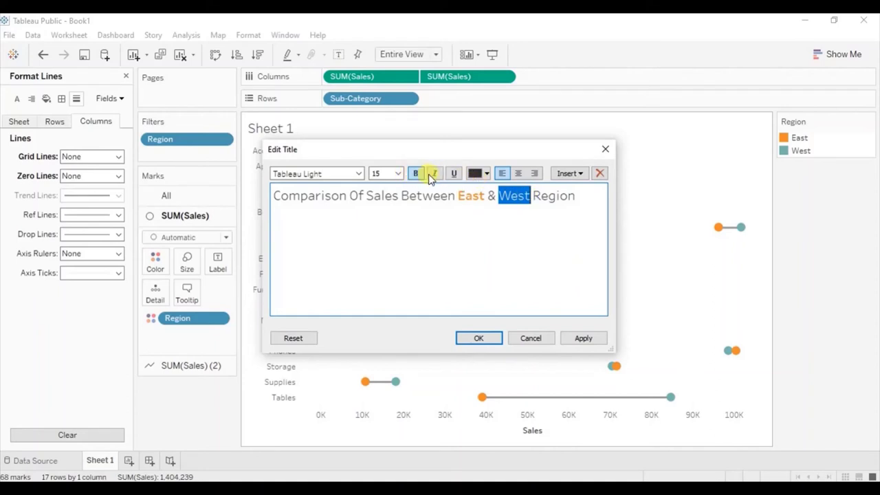
click(485, 176)
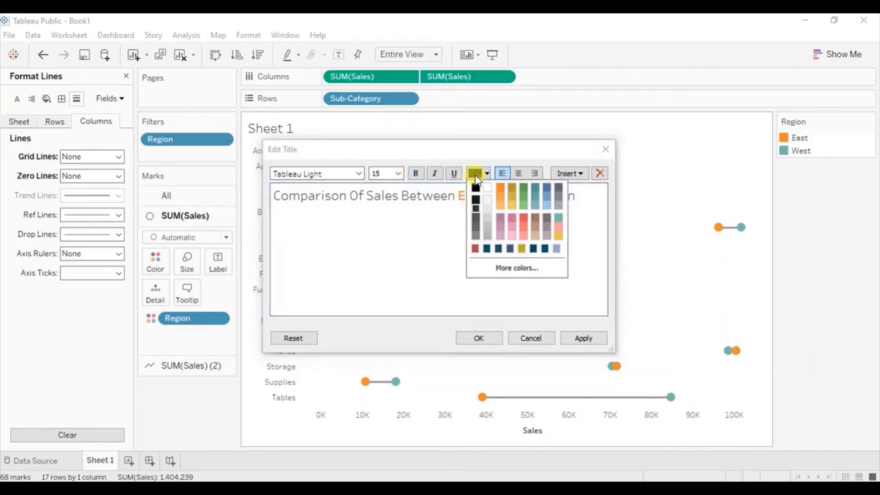
click(504, 269)
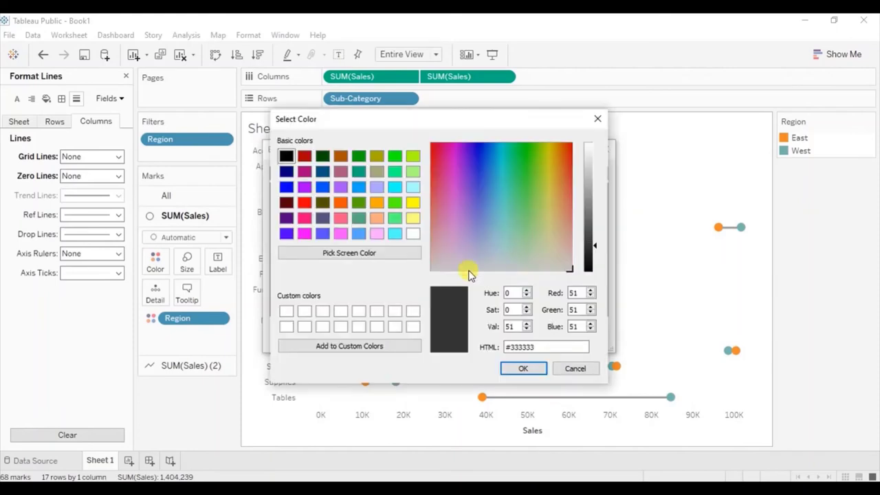
click(350, 255)
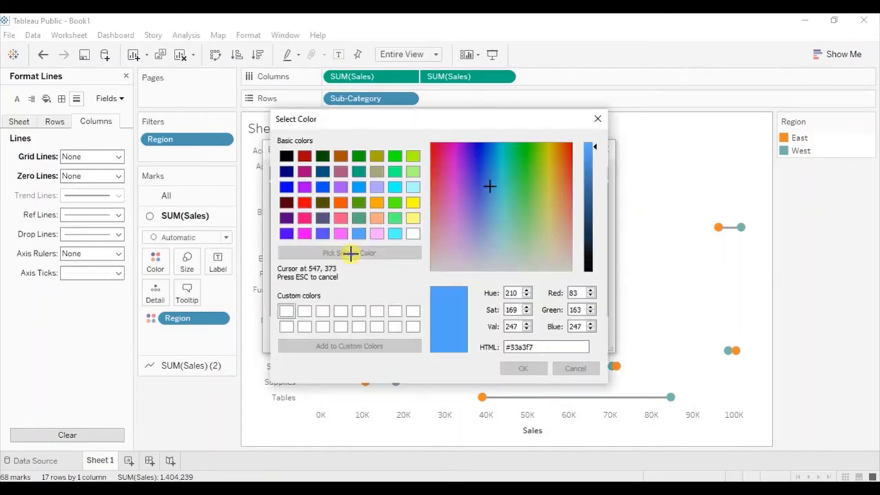
click(784, 154)
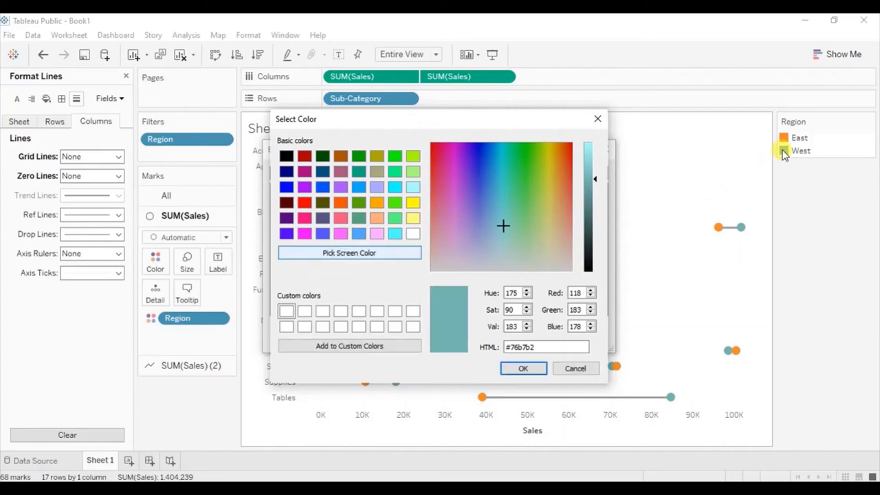
click(523, 369)
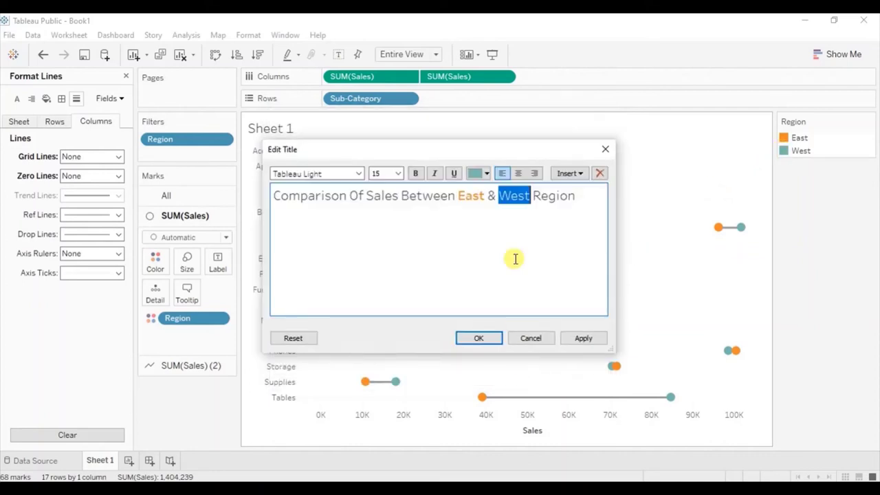
click(415, 175)
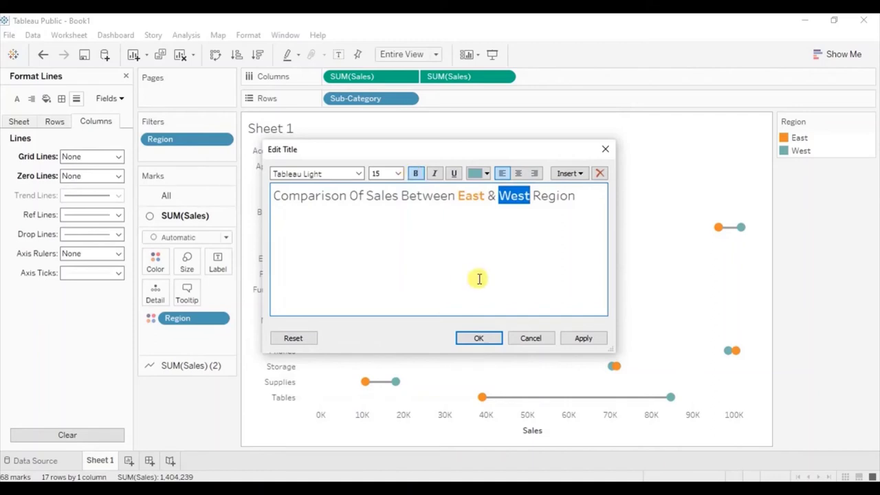
click(477, 339)
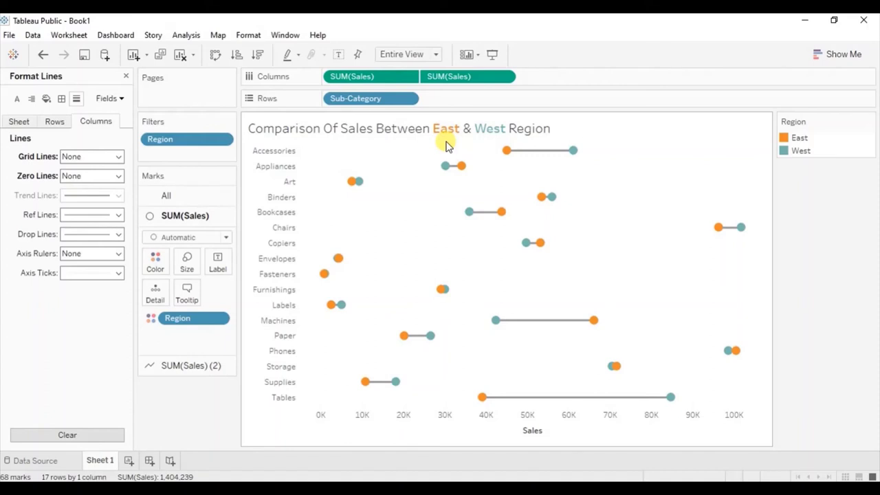
mouse_move(506, 150)
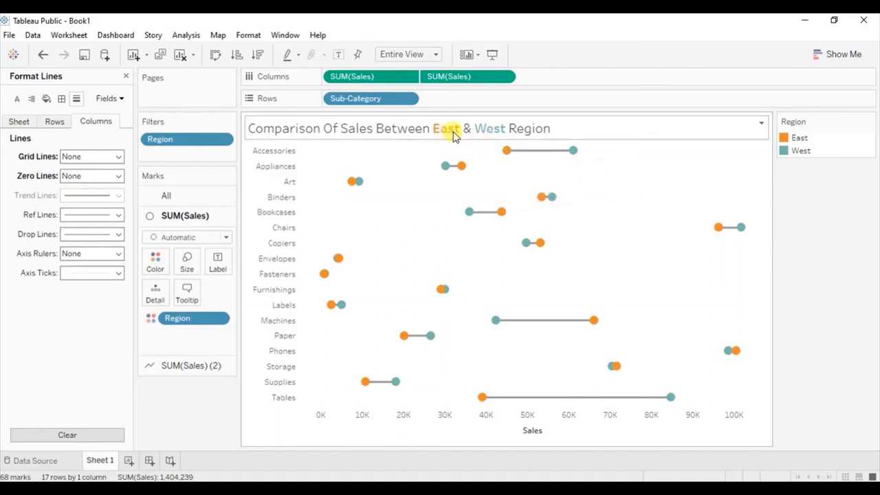
mouse_move(573, 151)
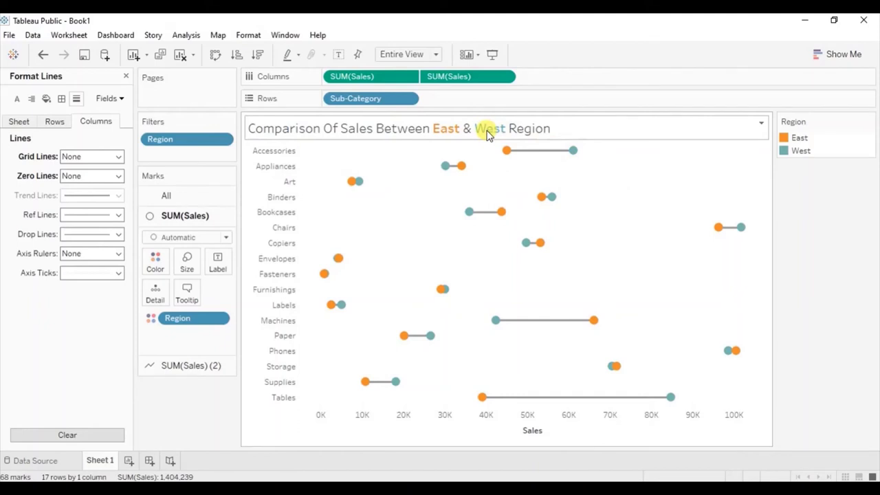
mouse_move(461, 166)
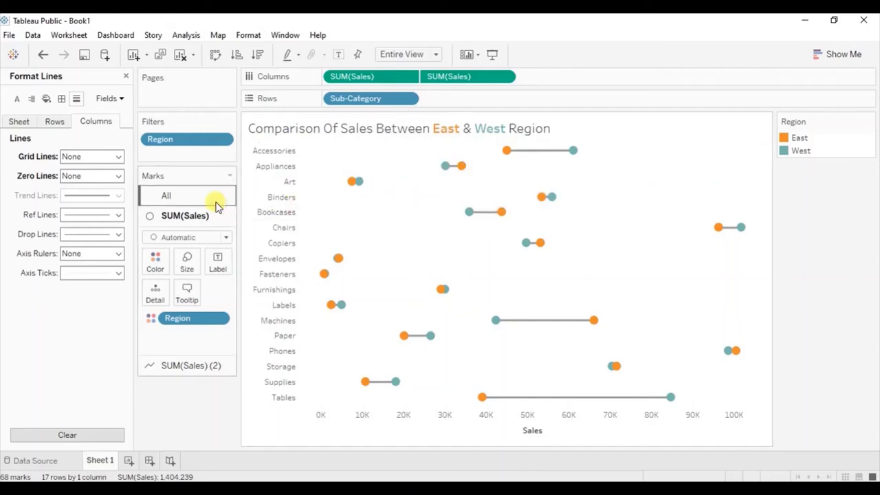
Change the first SUM(Sales) marks to the Shape type and encode Region by shape instead of colour.
click(178, 237)
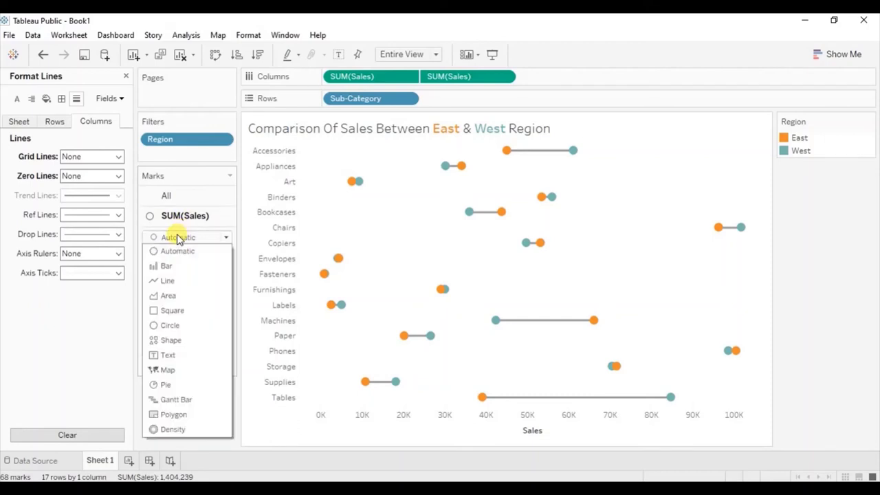
click(169, 340)
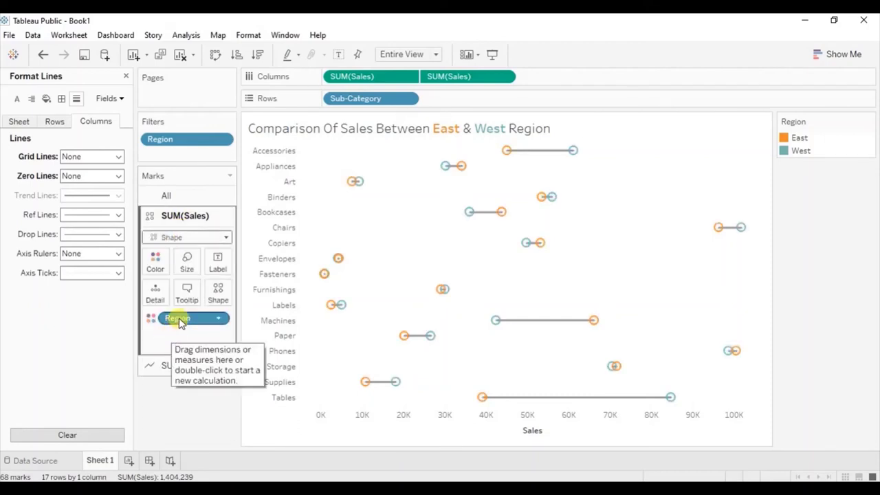
drag(176, 319, 218, 291)
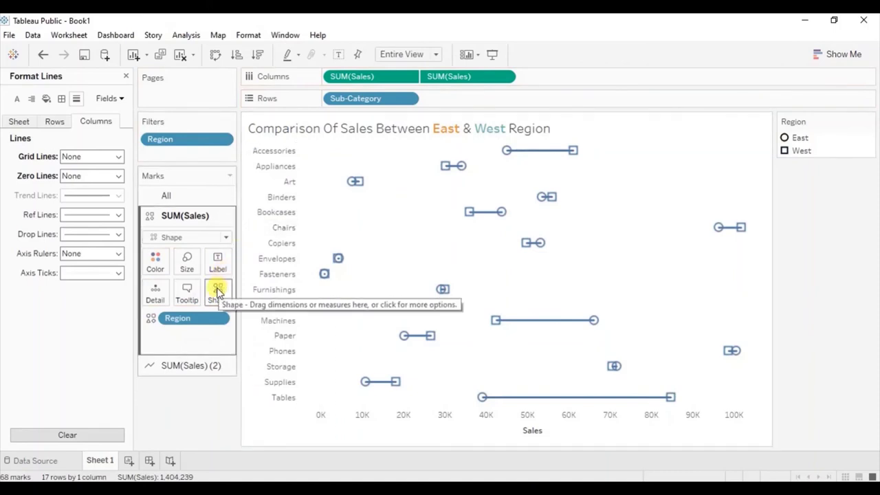
Assign shapes from the Gender palette: the pink female figure to East and the blue male figure to West.
click(218, 291)
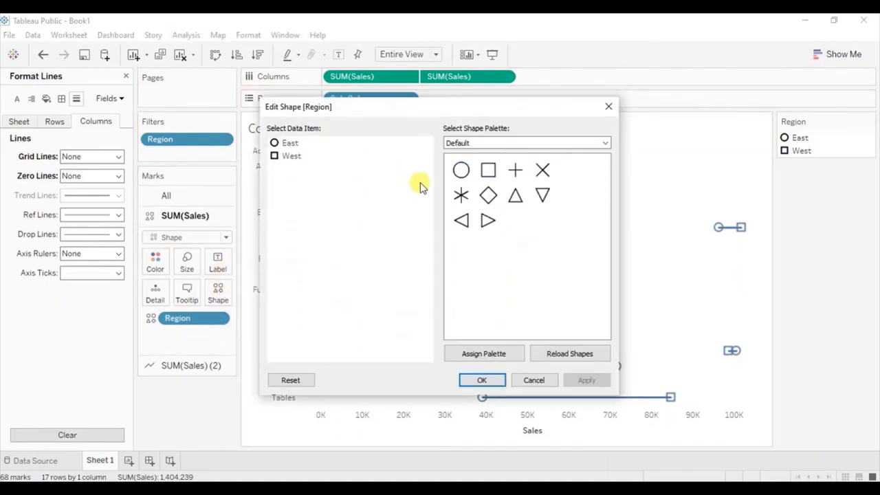
click(507, 146)
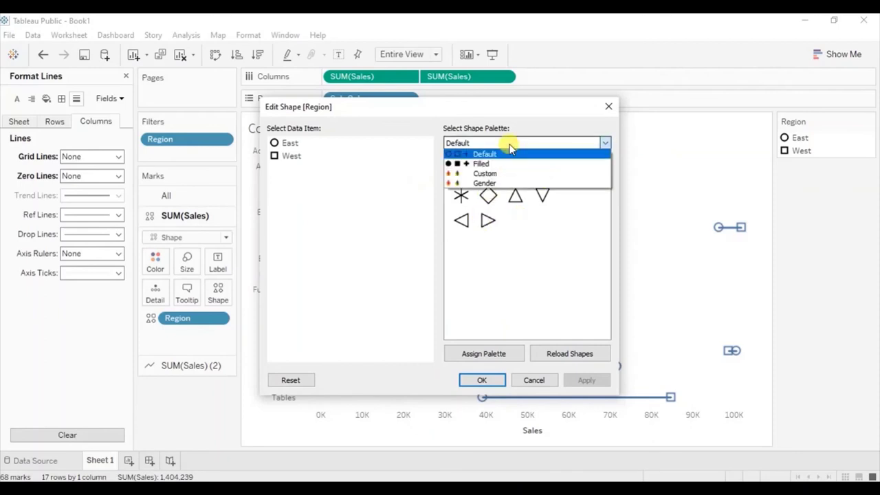
click(493, 184)
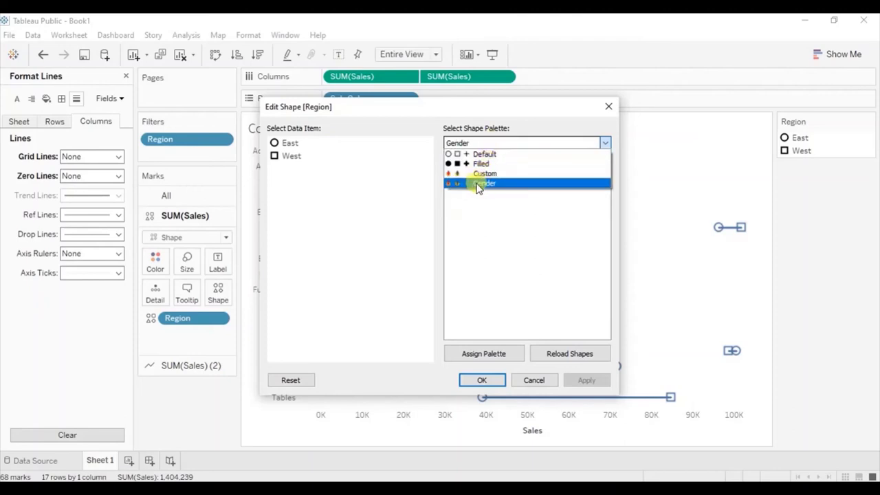
click(487, 184)
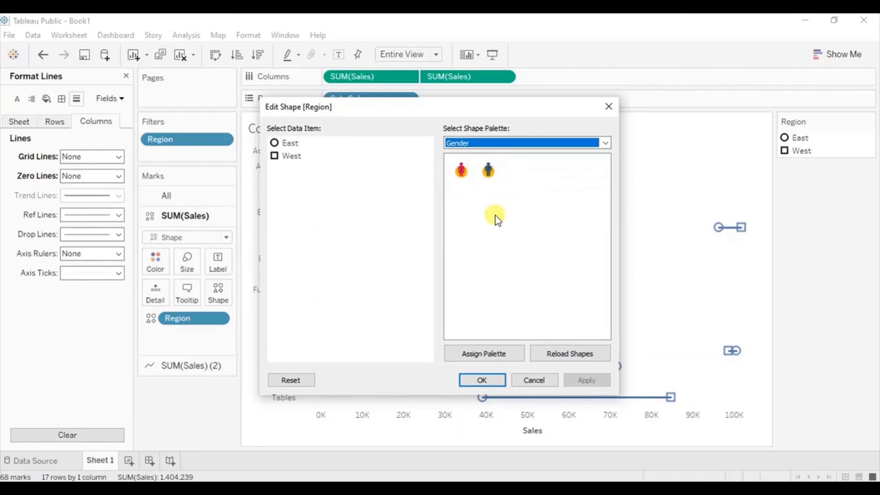
click(291, 145)
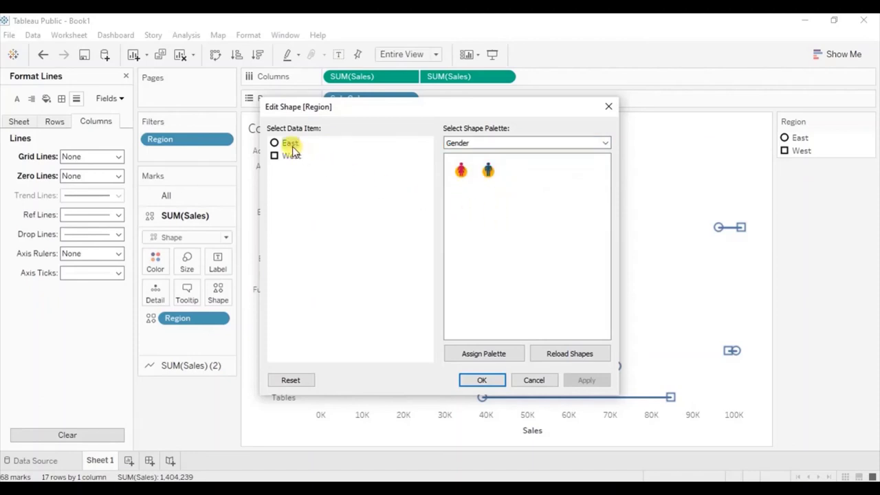
click(460, 171)
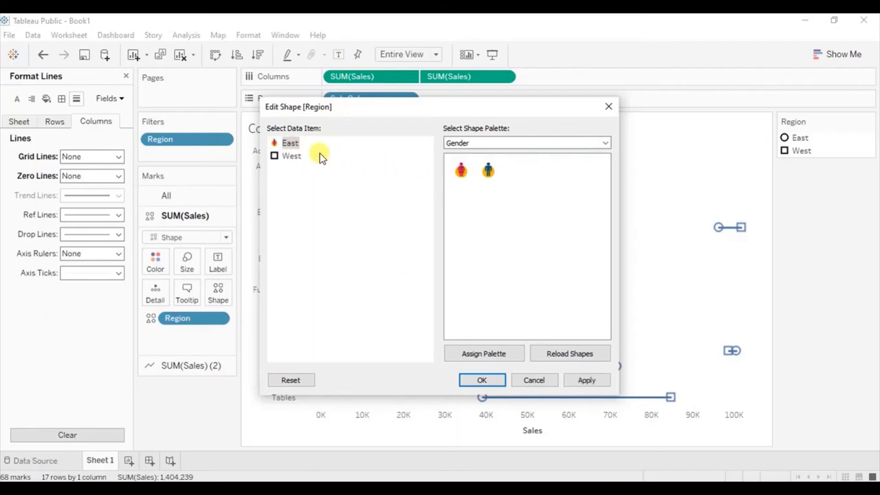
click(291, 156)
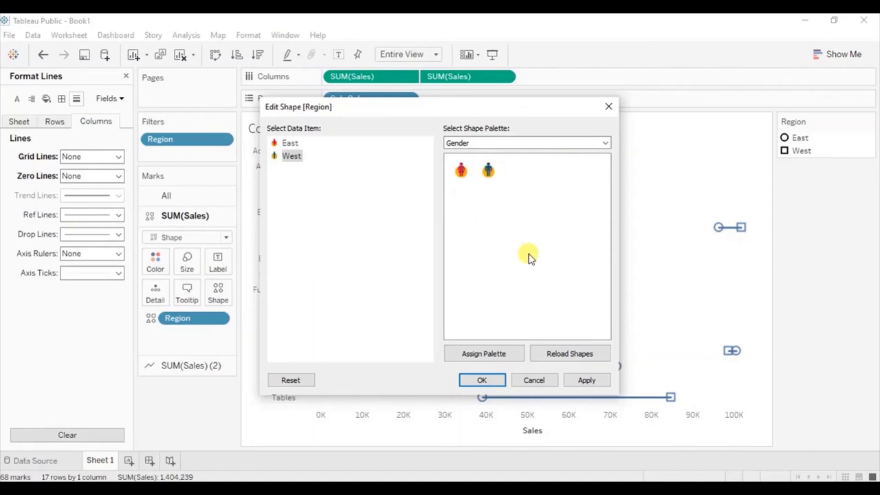
click(480, 380)
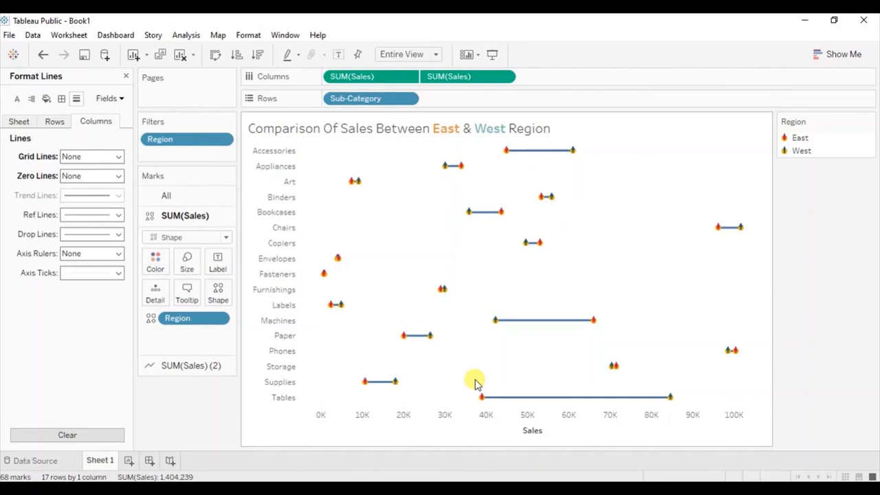
Enlarge the East and West figure marks slightly, to about the middle of the size range.
click(187, 264)
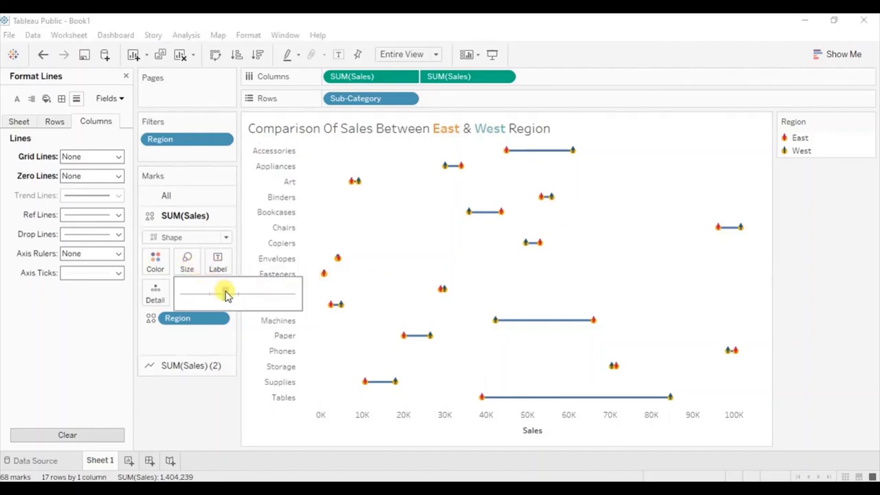
mouse_move(226, 294)
mouse_down()
mouse_move(244, 293)
mouse_move(236, 294)
mouse_up()
mouse_move(508, 325)
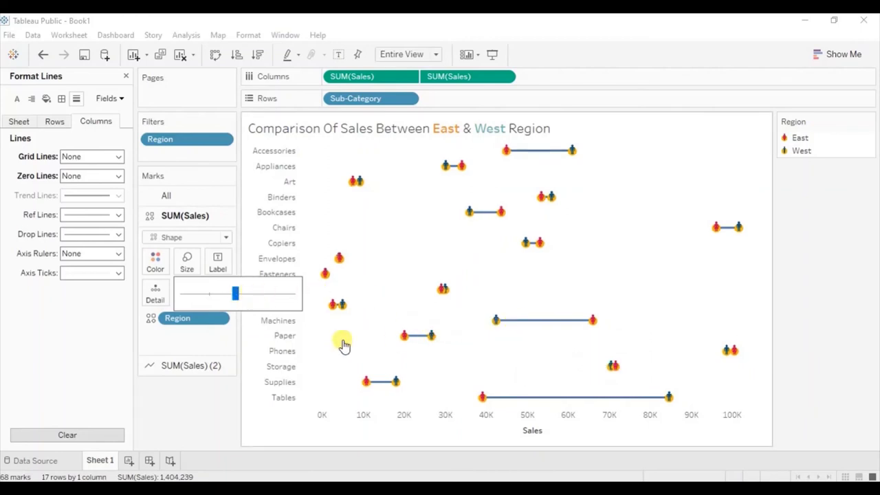
Recolour the connecting lines of the second SUM(Sales) marks to a medium grey.
click(186, 366)
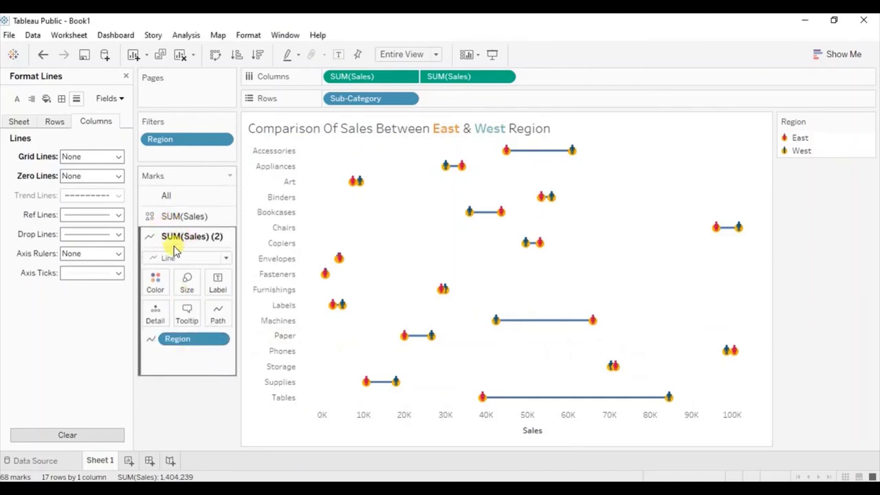
click(157, 282)
click(166, 130)
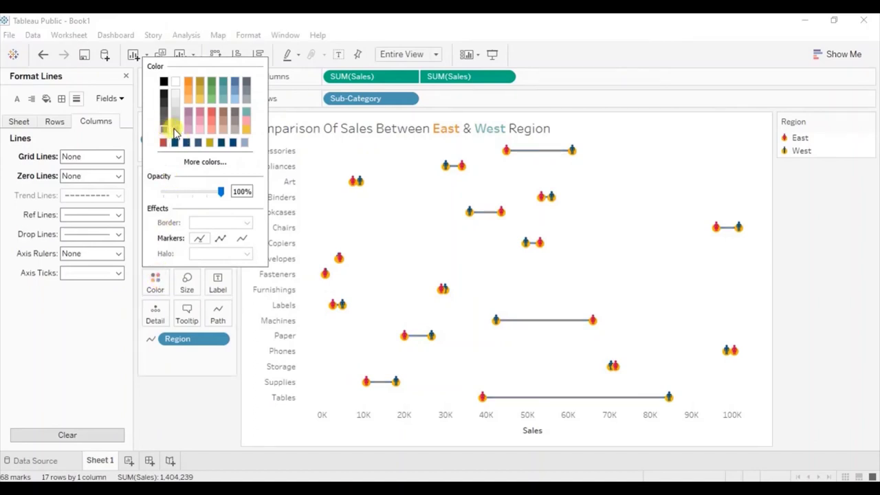
click(174, 132)
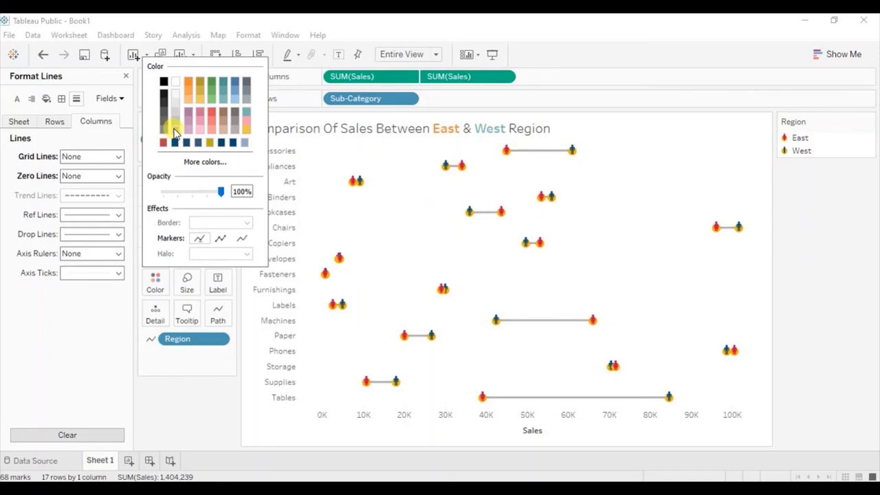
click(205, 399)
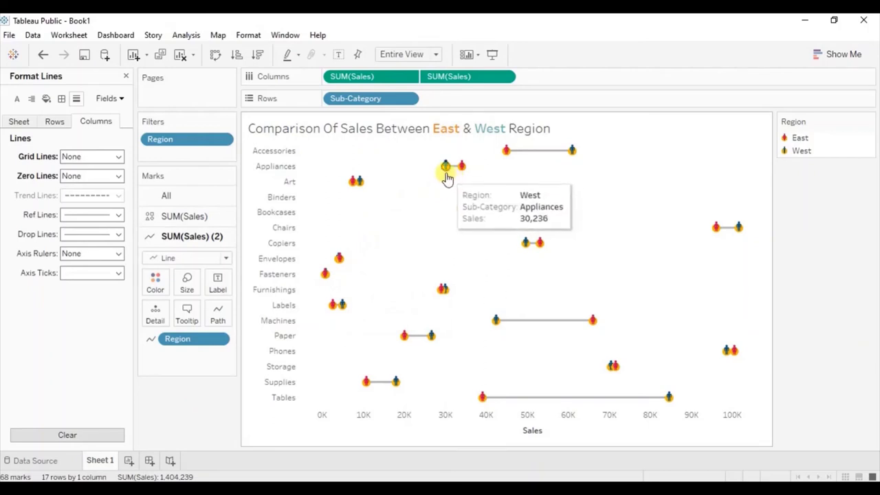
mouse_move(461, 176)
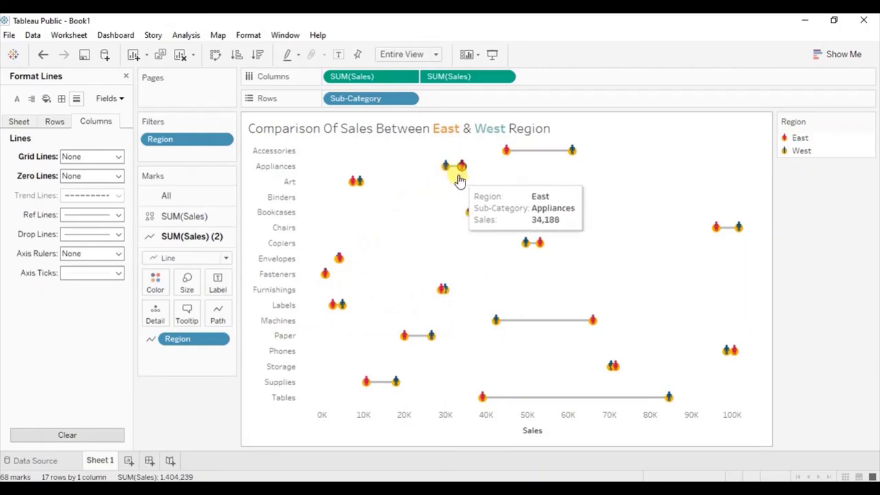